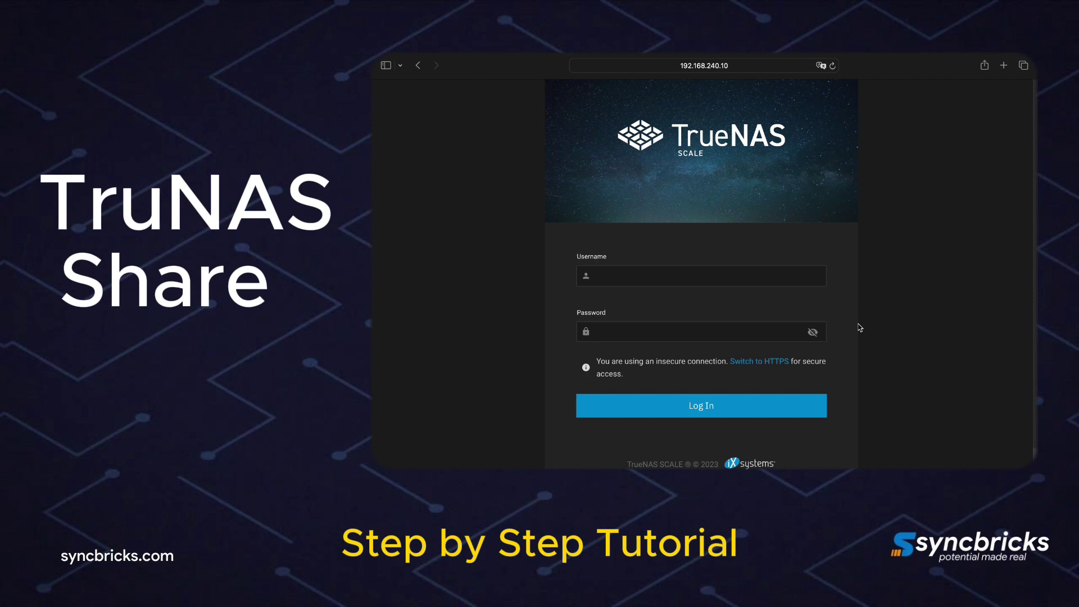
Step: Log in to TrueNAS SCALE with the saved admin credentials from Safari AutoFill and Touch ID
{"action": "left_click", "coordinate": [806, 278]}
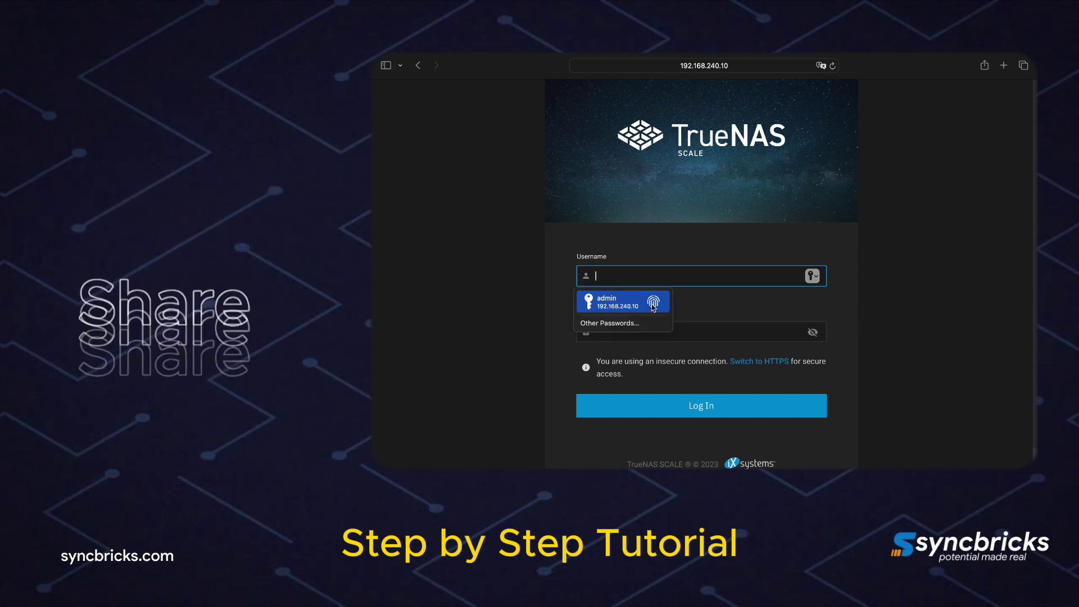
{"action": "left_click", "coordinate": [619, 302]}
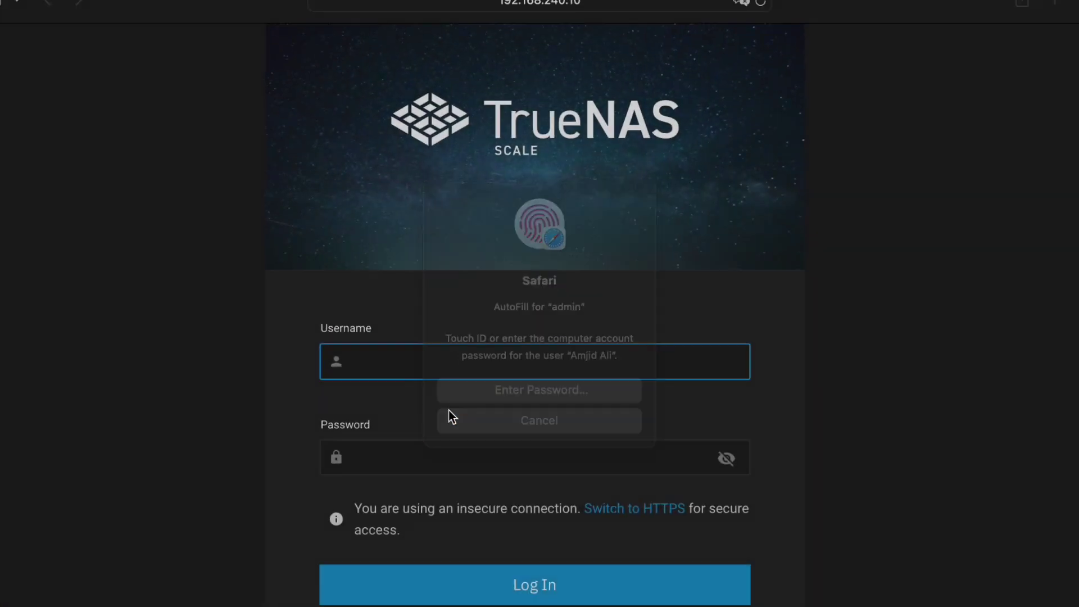
{"action": "left_click", "coordinate": [534, 597]}
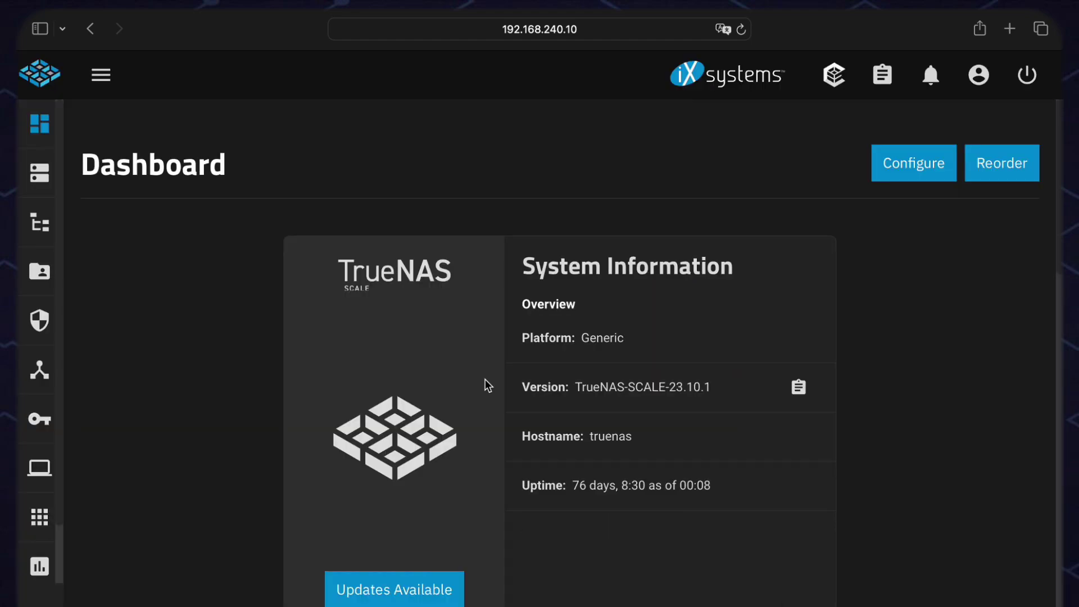
{"action": "scroll", "coordinate": [485, 379], "scroll_direction": "down", "scroll_amount": 10}
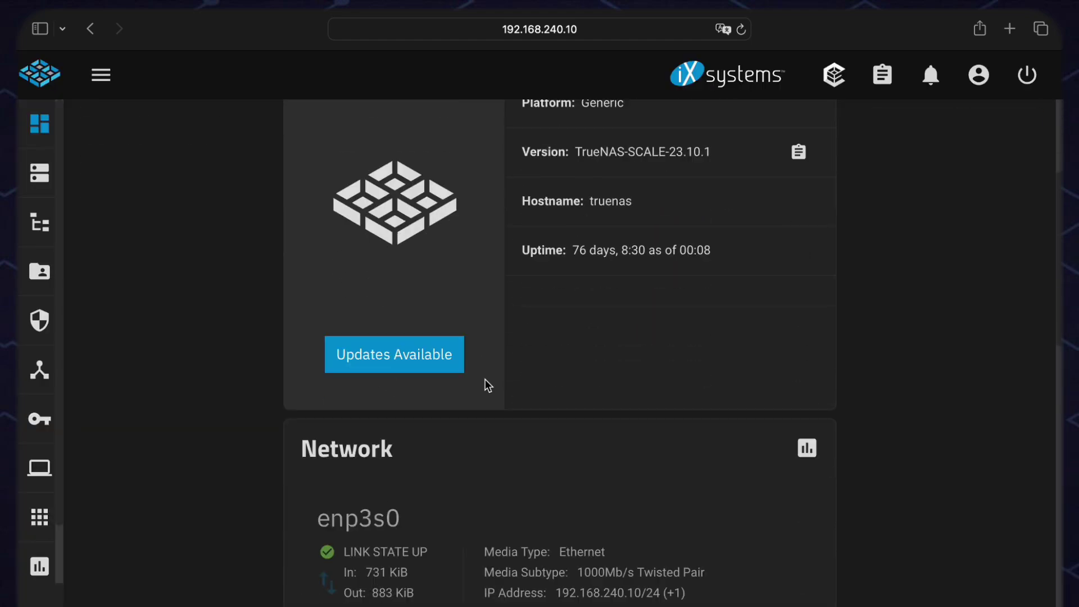
{"action": "scroll", "coordinate": [487, 386], "scroll_direction": "down", "scroll_amount": 10}
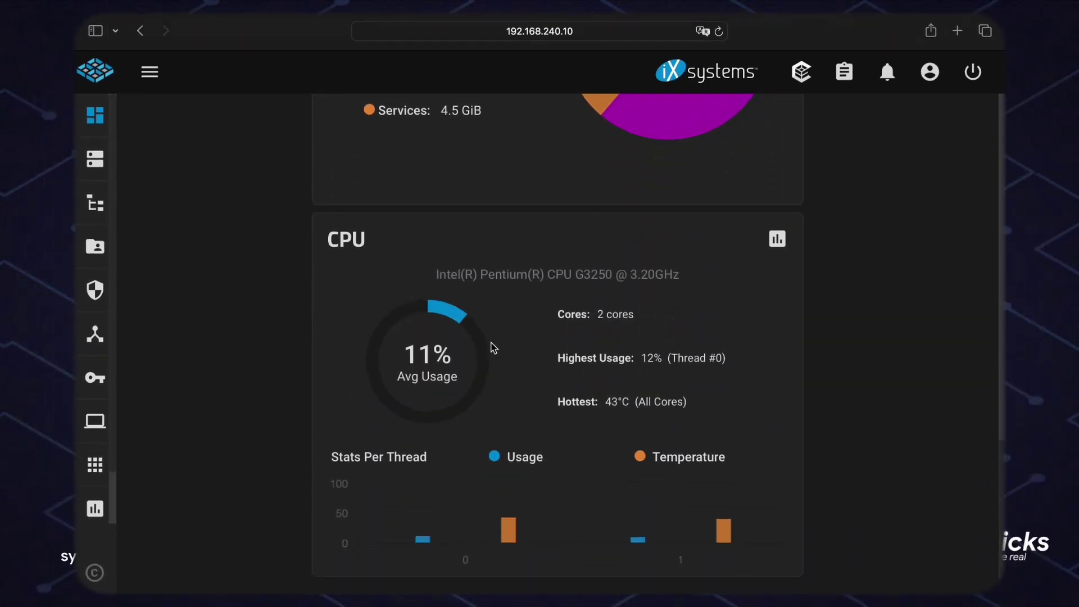
Step: Scroll through the DataStore pool panels on Storage, then open the Datasets list
{"action": "left_click", "coordinate": [97, 163]}
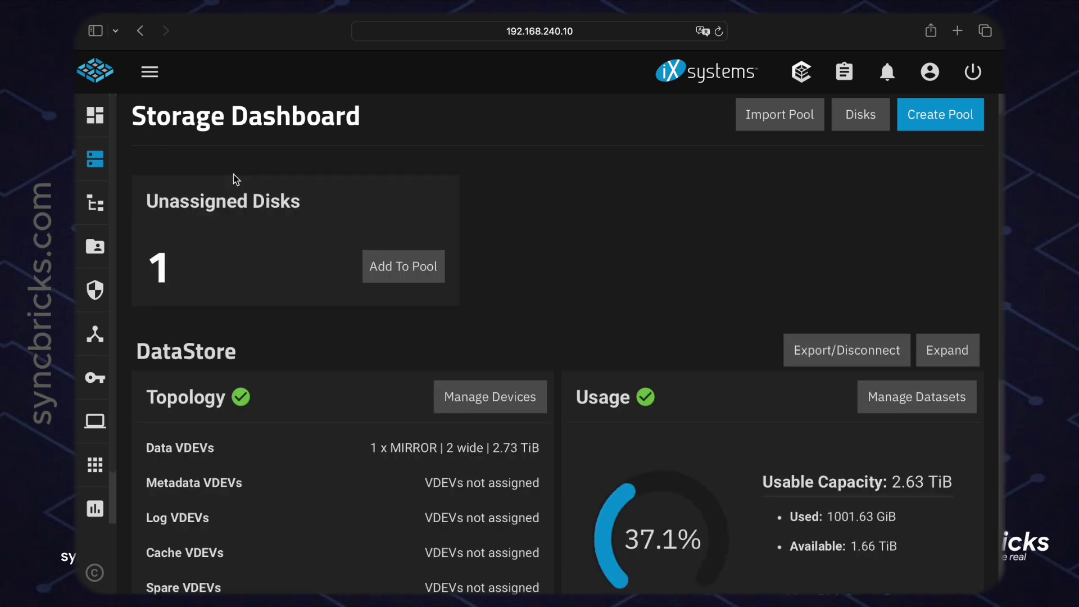
{"action": "scroll", "coordinate": [307, 237], "scroll_direction": "down", "scroll_amount": 5}
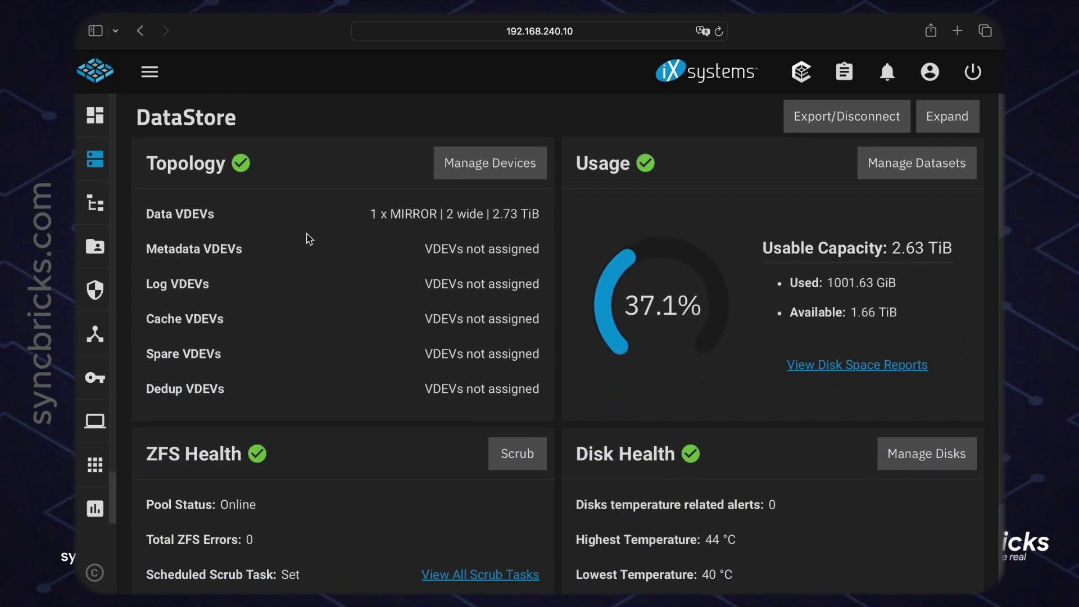
{"action": "scroll", "coordinate": [308, 239], "scroll_direction": "down", "scroll_amount": 1}
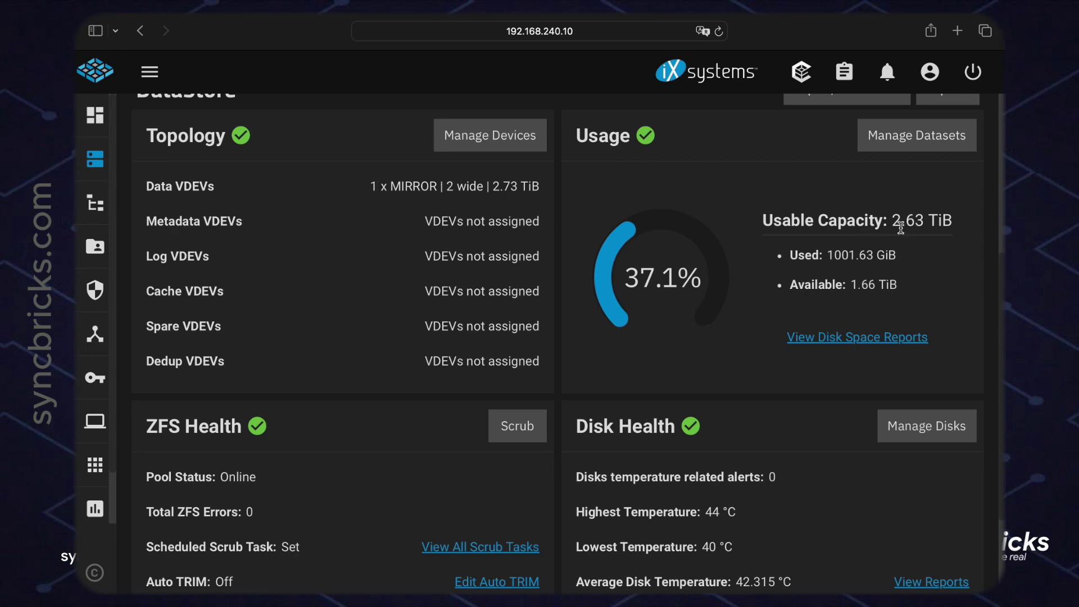
{"action": "scroll", "coordinate": [650, 318], "scroll_direction": "down", "scroll_amount": 3}
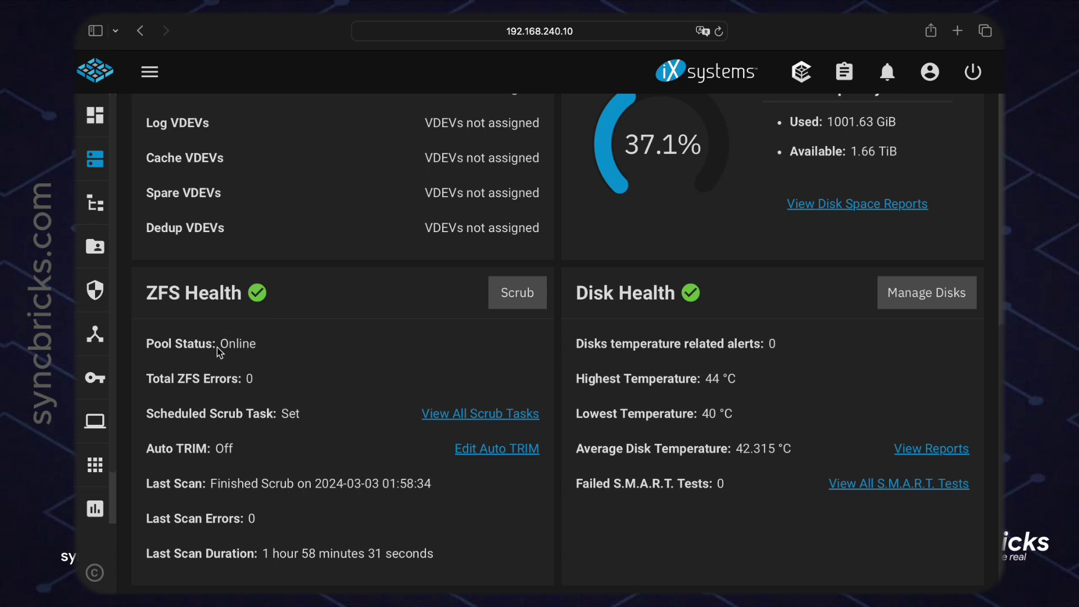
{"action": "scroll", "coordinate": [217, 349], "scroll_direction": "down", "scroll_amount": 1}
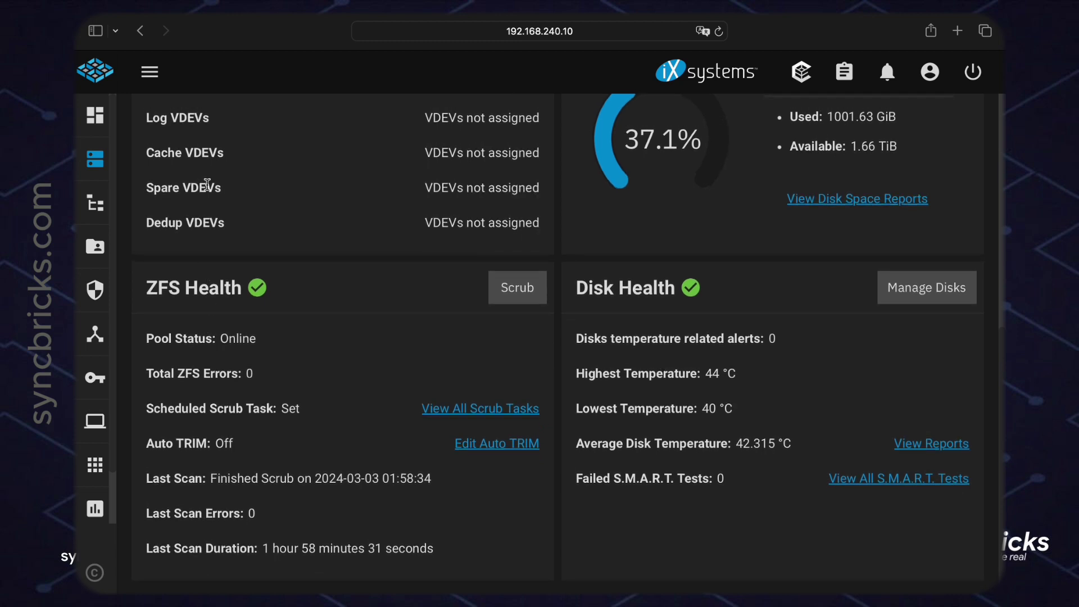
{"action": "scroll", "coordinate": [210, 205], "scroll_direction": "up", "scroll_amount": 8}
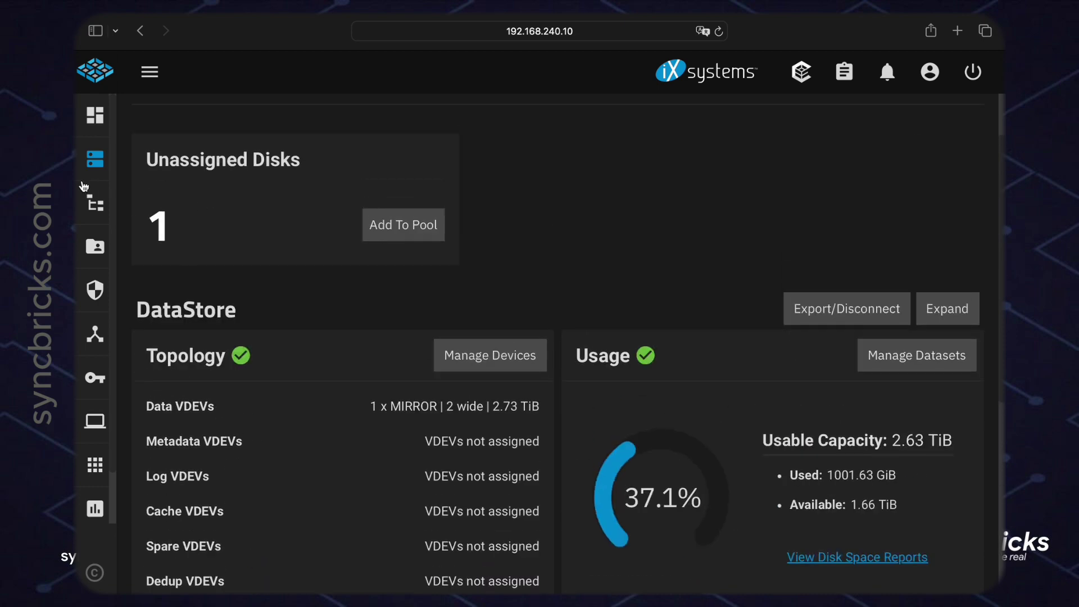
{"action": "left_click", "coordinate": [95, 209]}
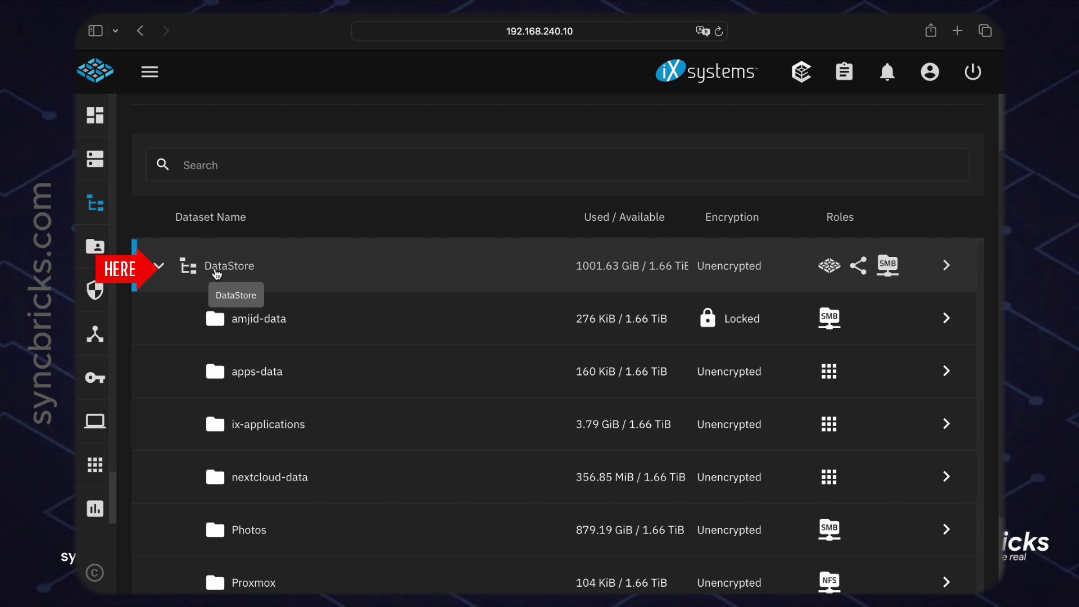
Step: Collapse the DataStore tree and briefly view the DataStore dataset's details
{"action": "left_click", "coordinate": [159, 266]}
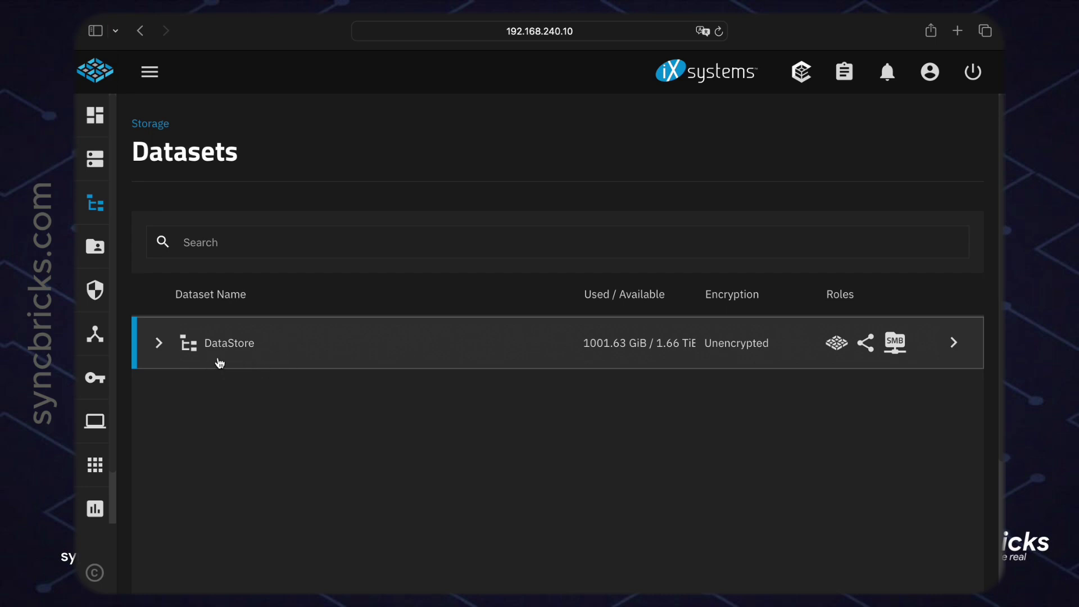
{"action": "left_click", "coordinate": [190, 347]}
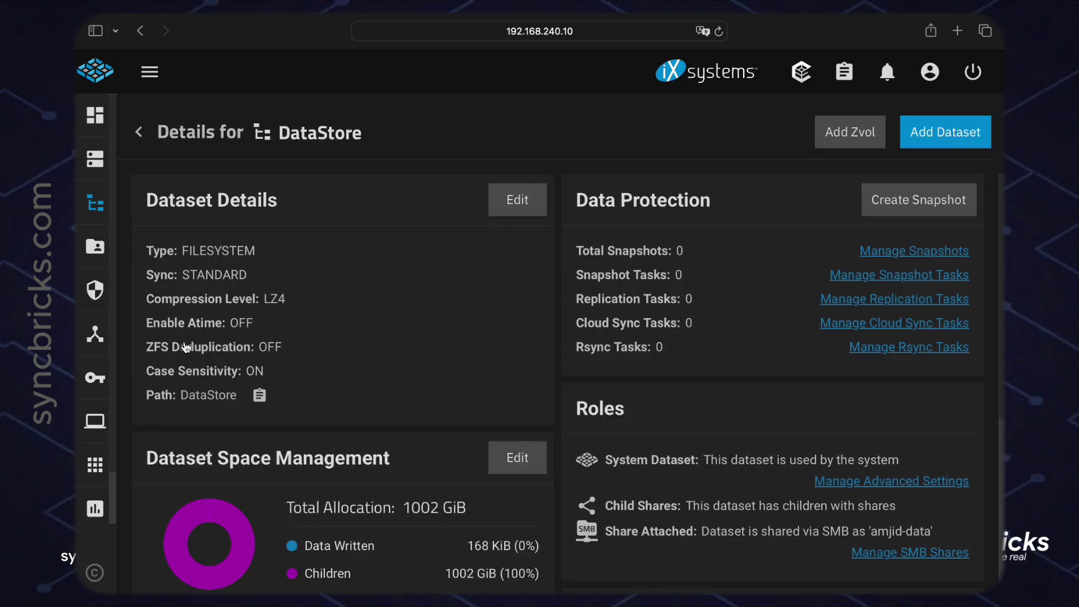
{"action": "scroll", "coordinate": [327, 417], "scroll_direction": "down", "scroll_amount": 5}
{"action": "scroll", "coordinate": [328, 417], "scroll_direction": "up", "scroll_amount": 5}
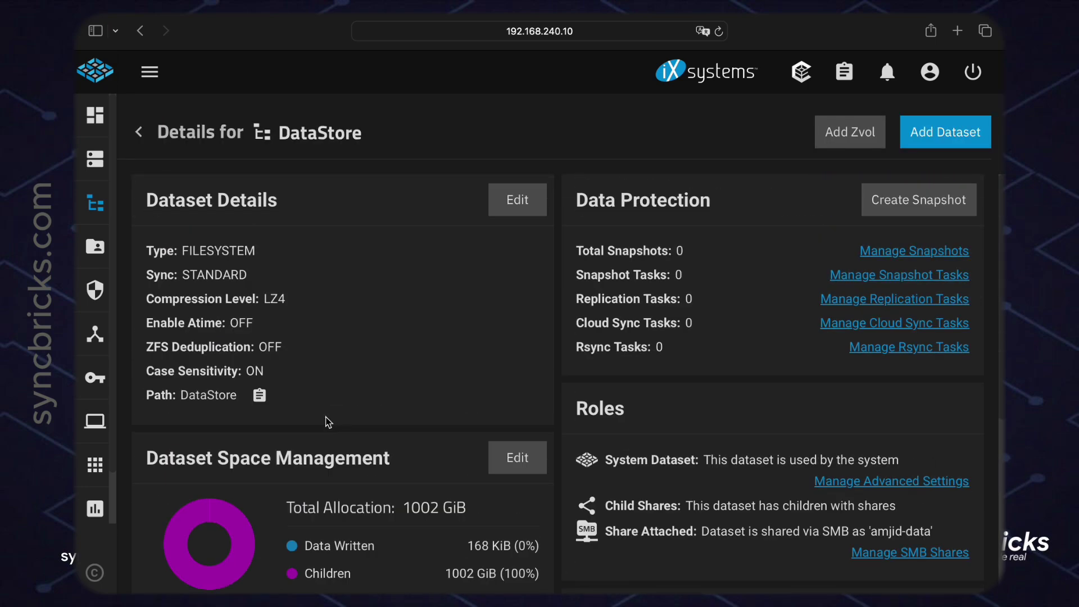
{"action": "left_click", "coordinate": [152, 143]}
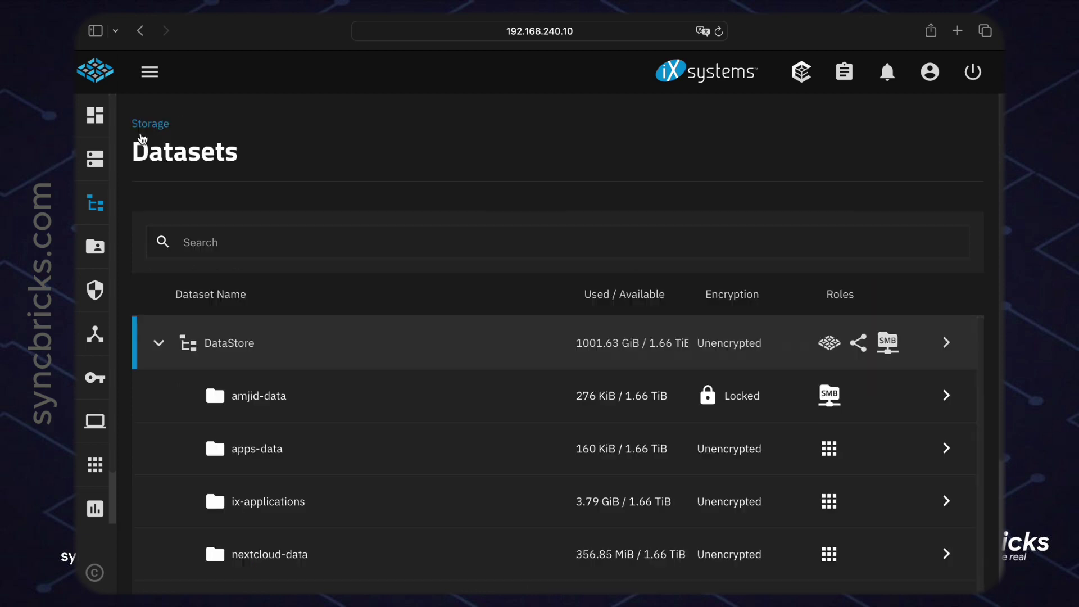
Step: Compare with a locked child dataset, then reopen DataStore's details showing LZ4 and 1002 GiB
{"action": "left_click", "coordinate": [254, 397]}
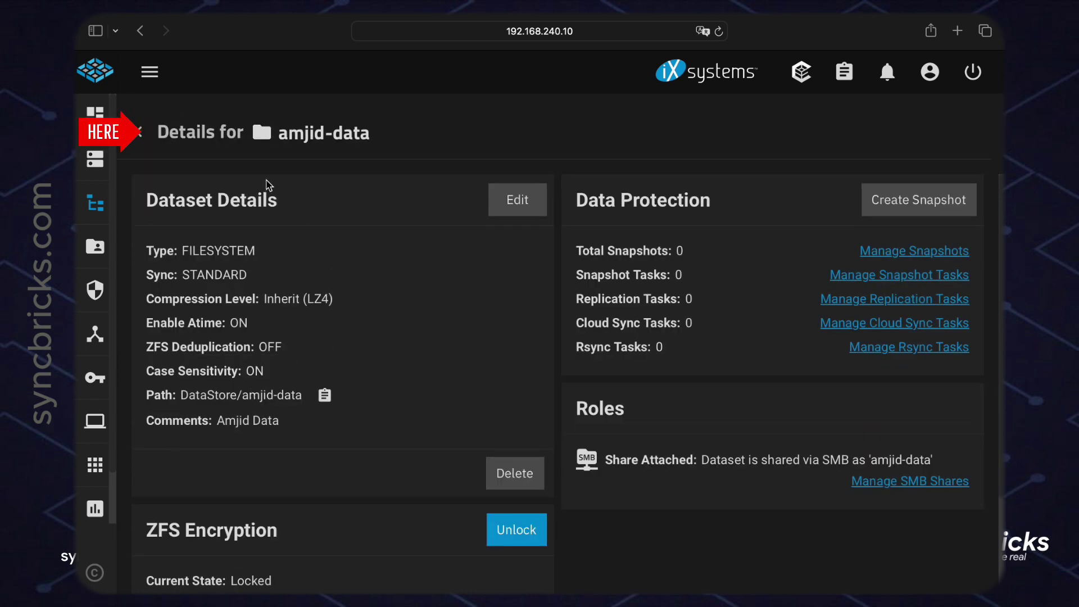
{"action": "left_click", "coordinate": [150, 143]}
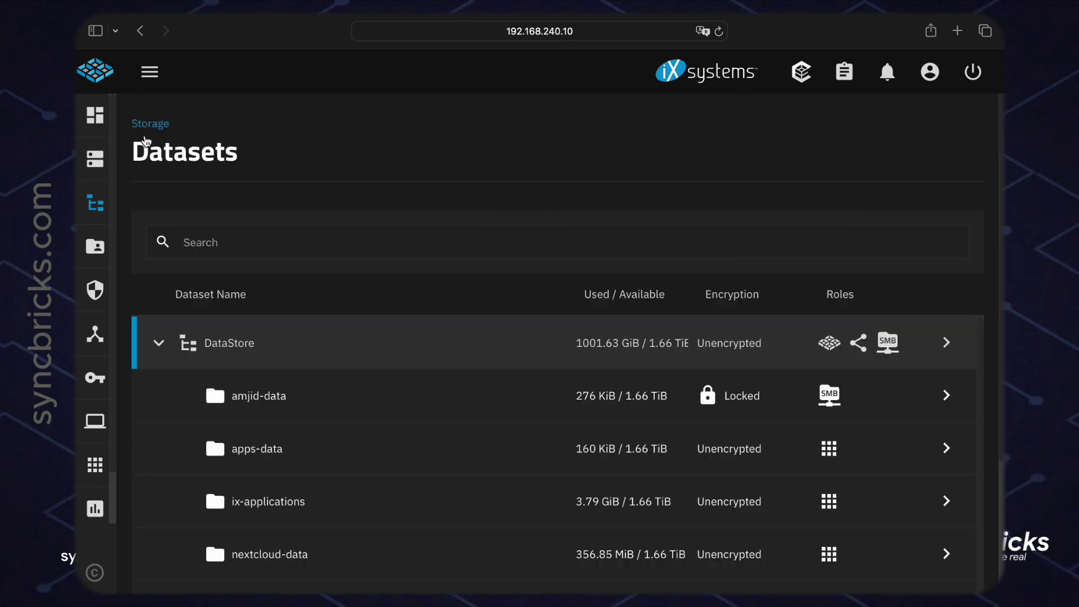
{"action": "scroll", "coordinate": [315, 388], "scroll_direction": "down", "scroll_amount": 2}
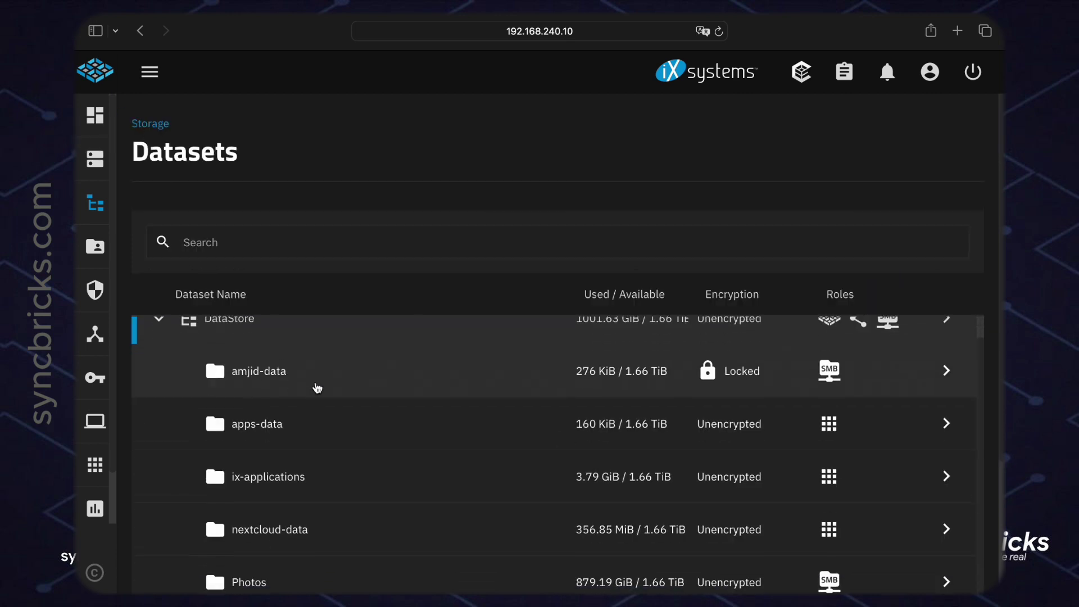
{"action": "scroll", "coordinate": [319, 371], "scroll_direction": "up", "scroll_amount": 2}
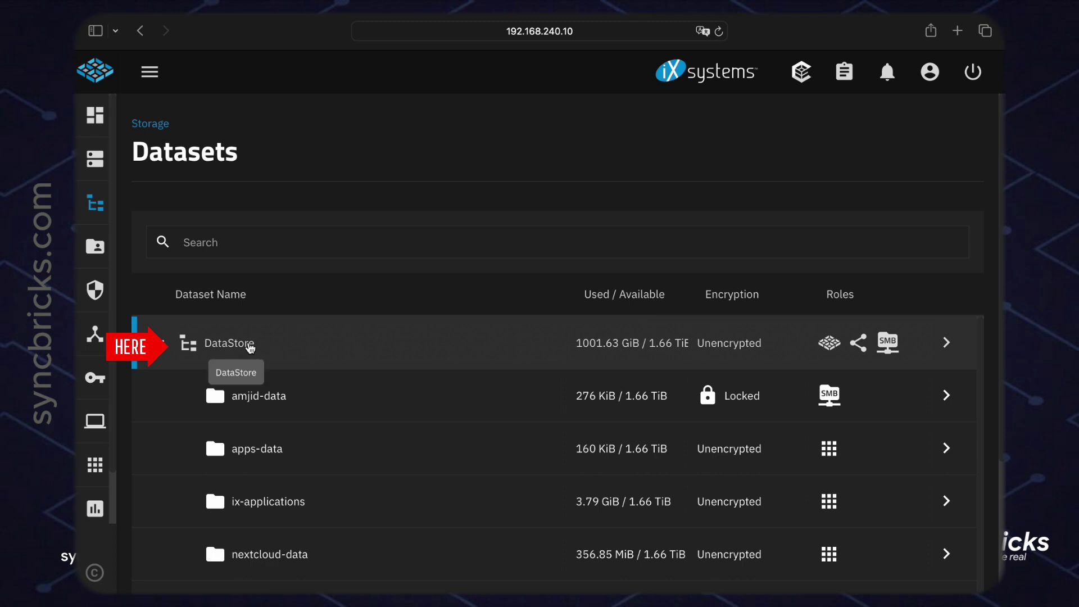
{"action": "left_click", "coordinate": [248, 348]}
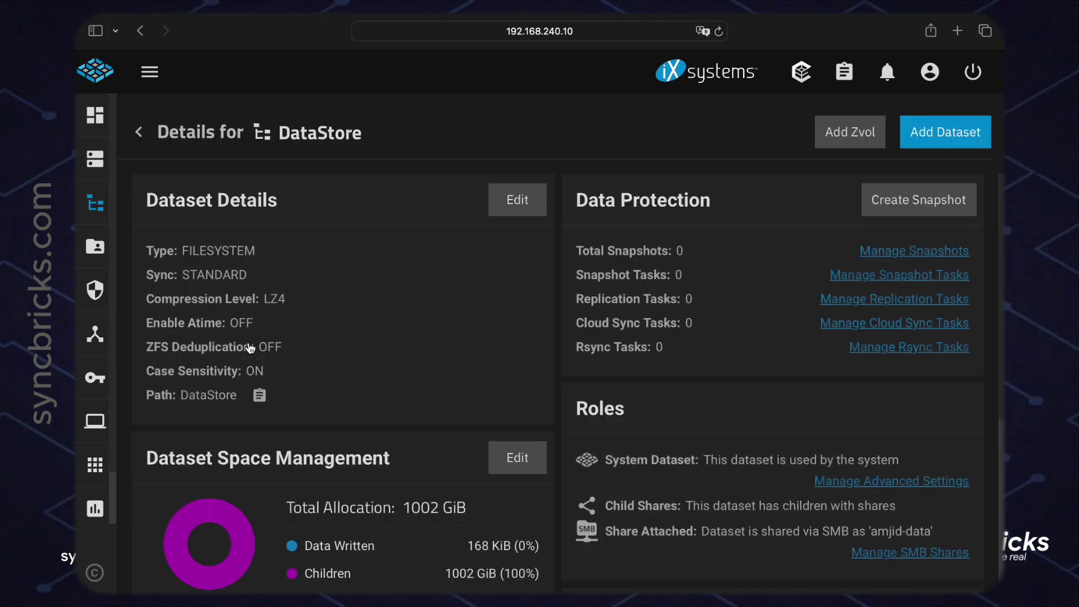
Step: Add a child dataset 'phone-data' under DataStore with comment 'To backup phone data android and iOS'
{"action": "left_click", "coordinate": [943, 145]}
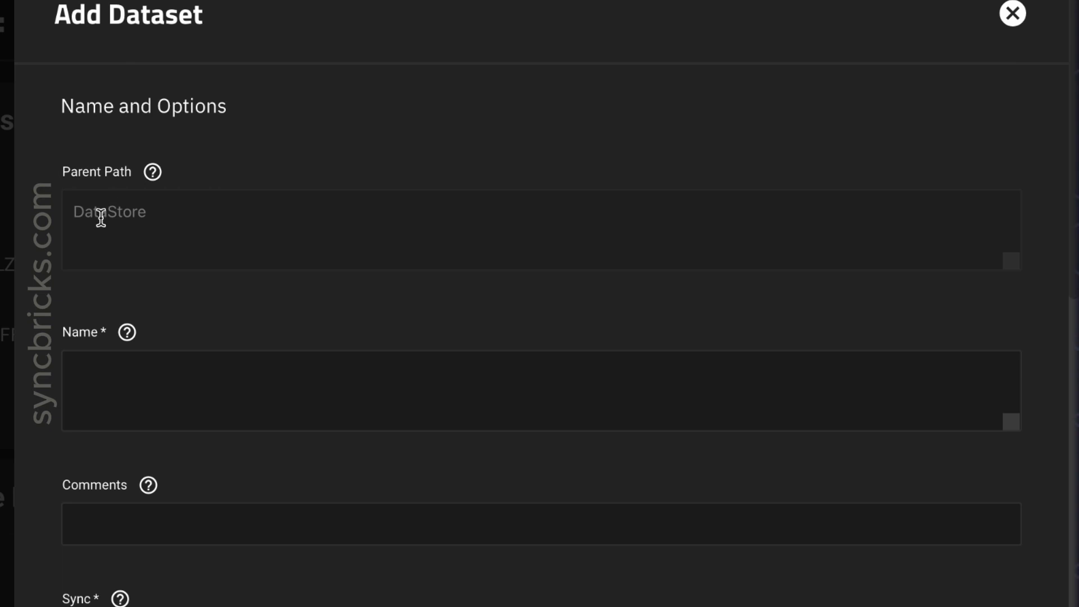
{"action": "left_click_drag", "start_coordinate": [84, 218], "coordinate": [150, 217]}
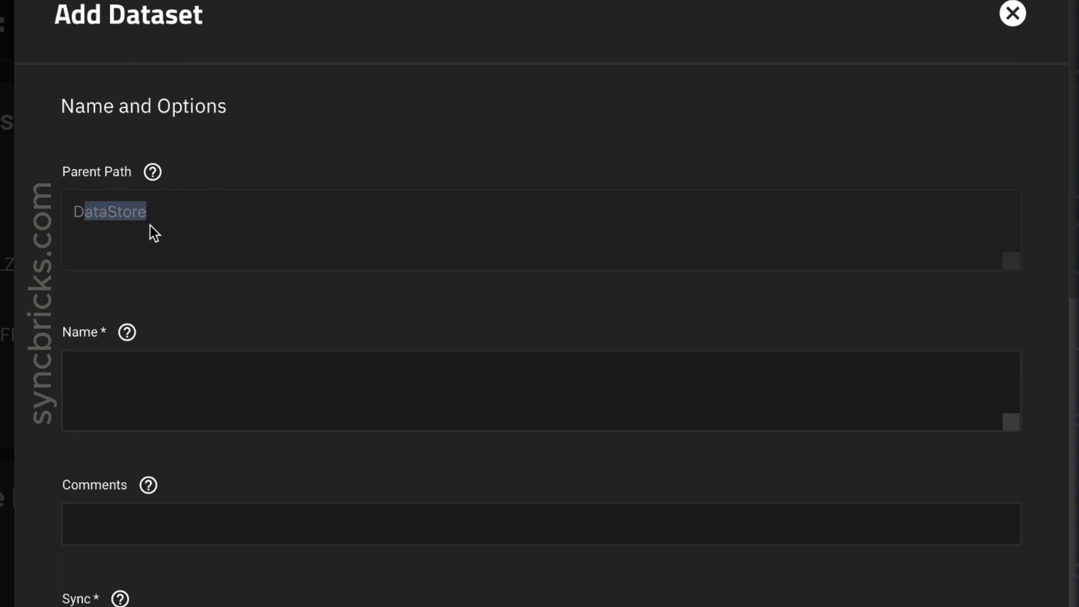
{"action": "left_click", "coordinate": [147, 217]}
{"action": "left_click", "coordinate": [170, 386]}
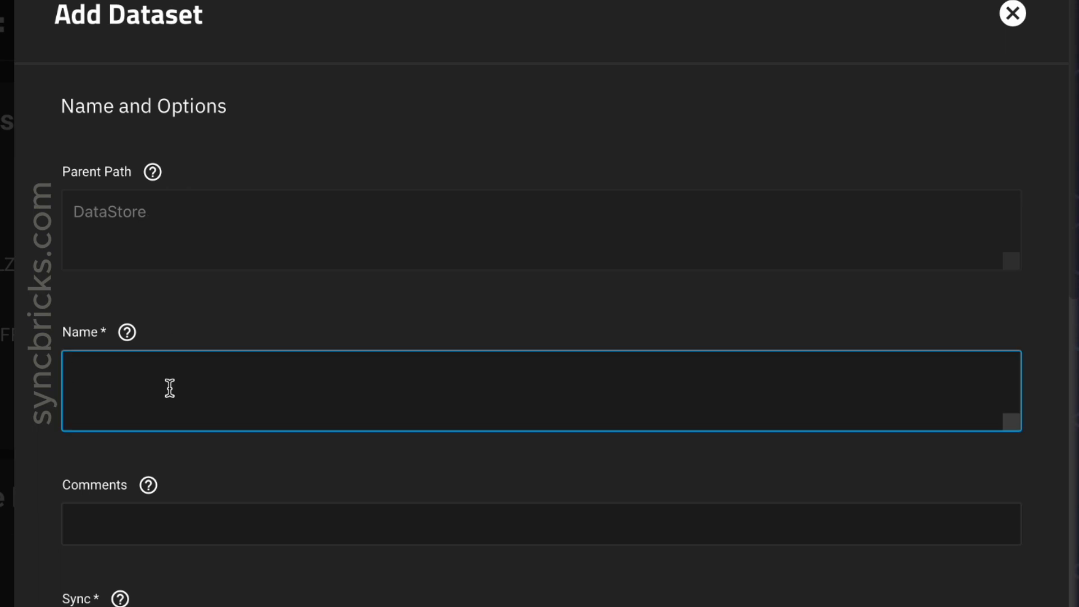
{"action": "type", "text": "phone-data"}
{"action": "key", "text": "Tab"}
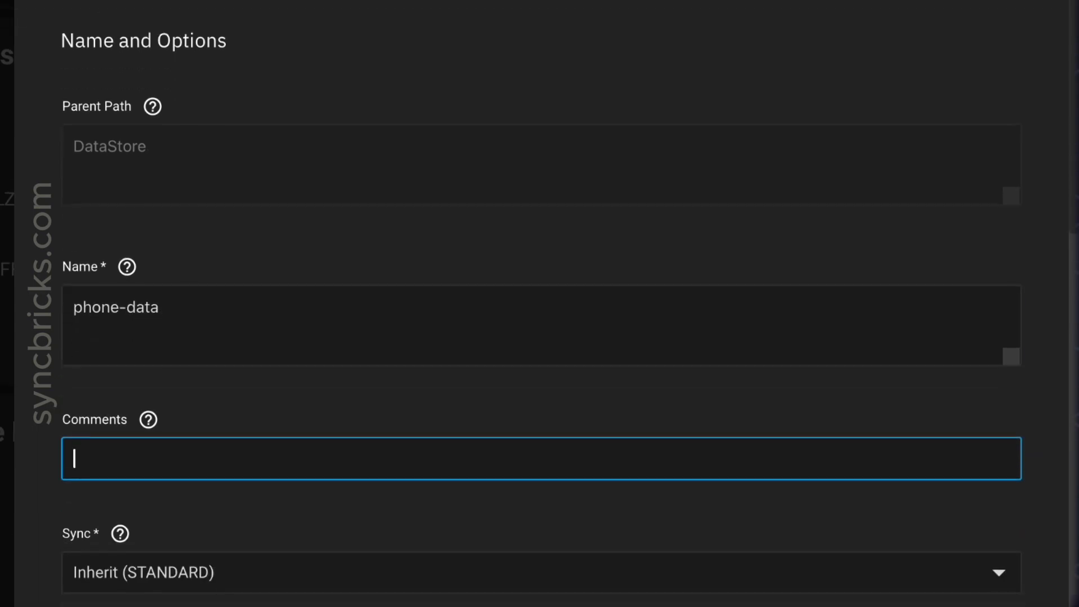
{"action": "type", "text": "To backup phone data andr"}
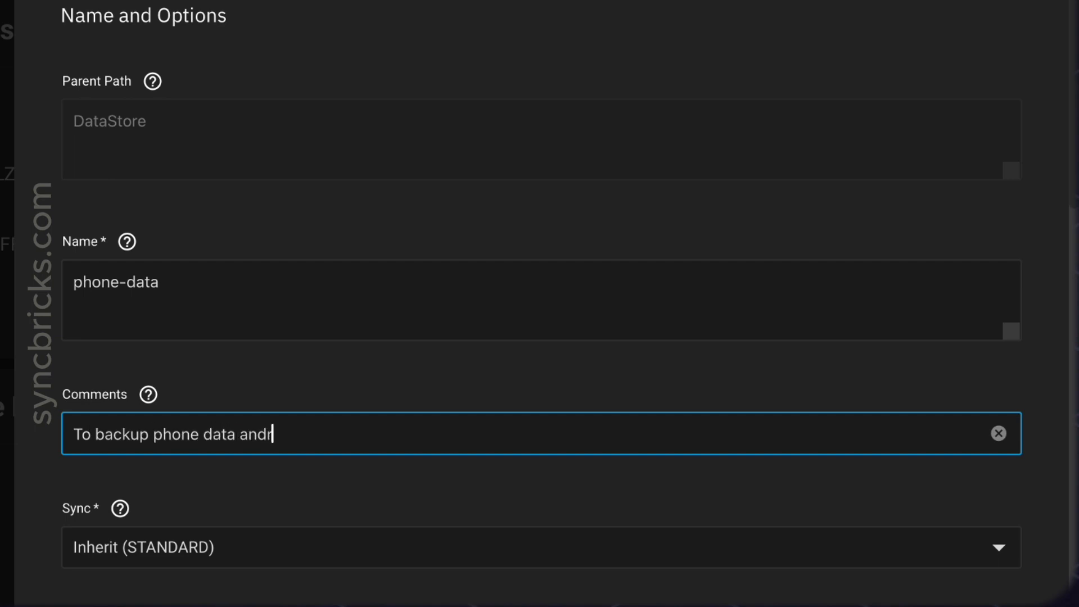
{"action": "type", "text": "oid and iOS"}
Step: Leave the remaining options inherited and save the new dataset
{"action": "scroll", "coordinate": [251, 303], "scroll_direction": "down", "scroll_amount": 8}
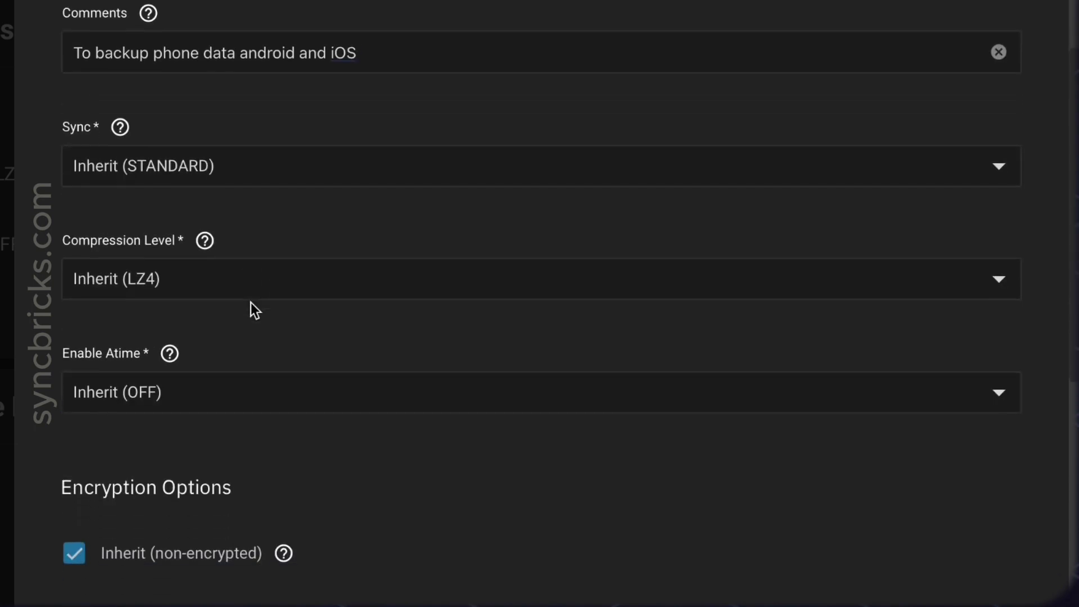
{"action": "scroll", "coordinate": [251, 302], "scroll_direction": "up", "scroll_amount": 1}
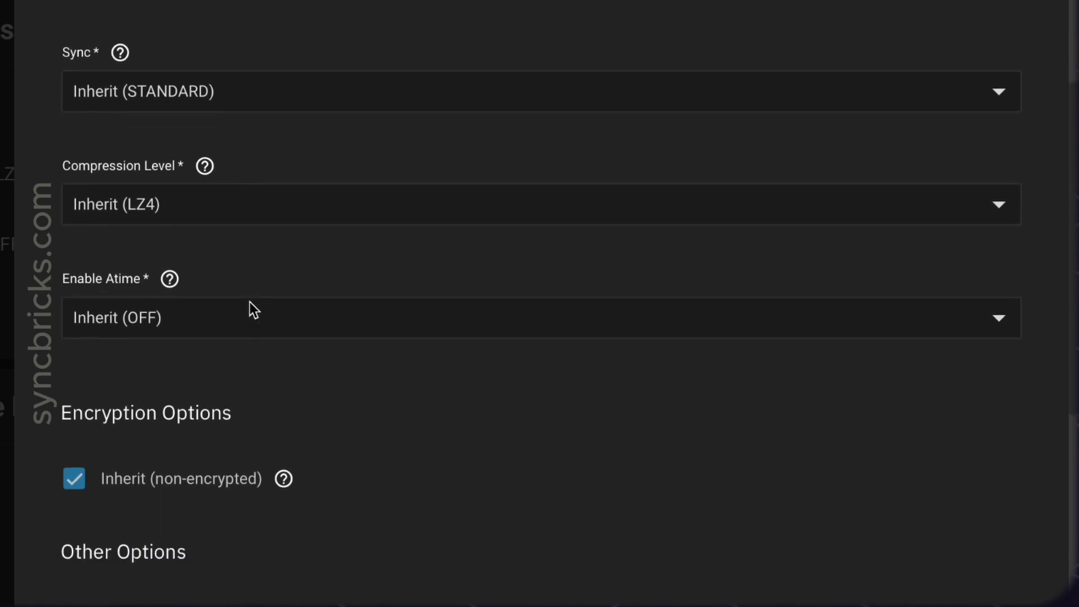
{"action": "scroll", "coordinate": [250, 302], "scroll_direction": "down", "scroll_amount": 4}
{"action": "scroll", "coordinate": [249, 302], "scroll_direction": "down", "scroll_amount": 4}
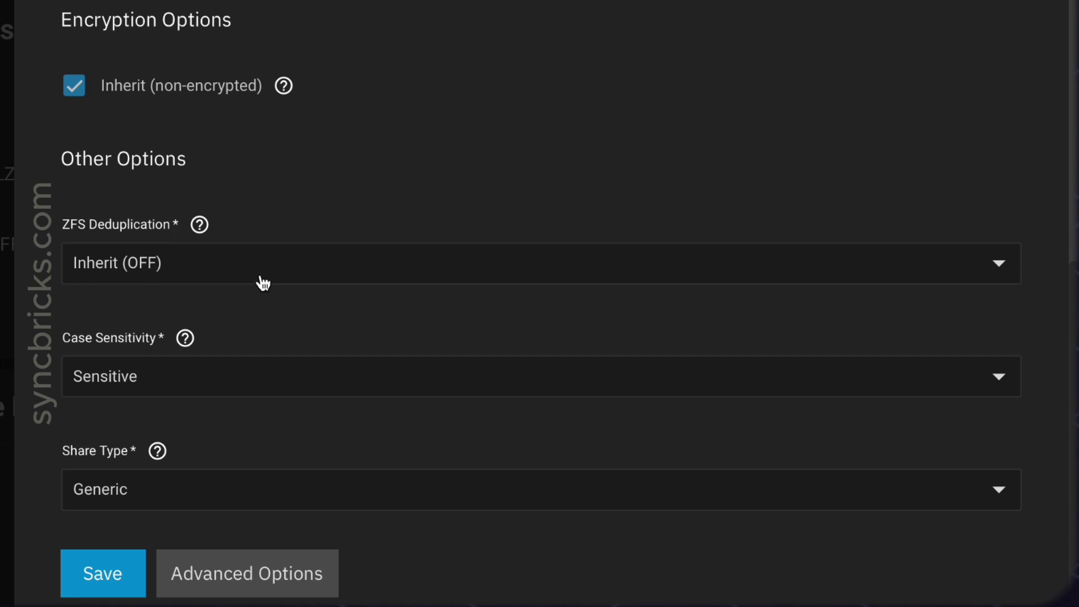
{"action": "scroll", "coordinate": [261, 283], "scroll_direction": "down", "scroll_amount": 1}
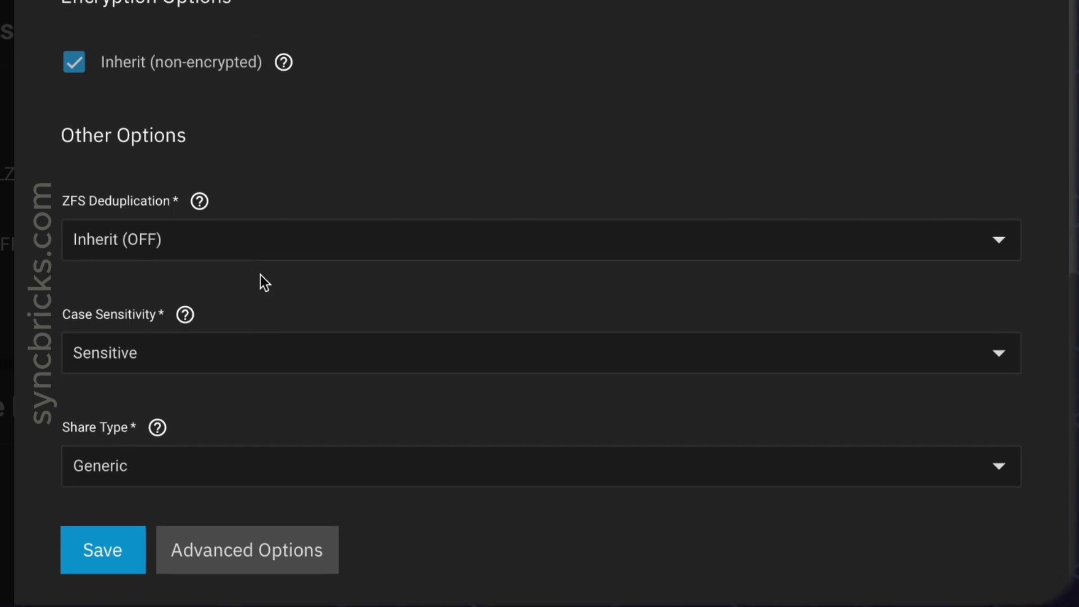
{"action": "left_click", "coordinate": [124, 548]}
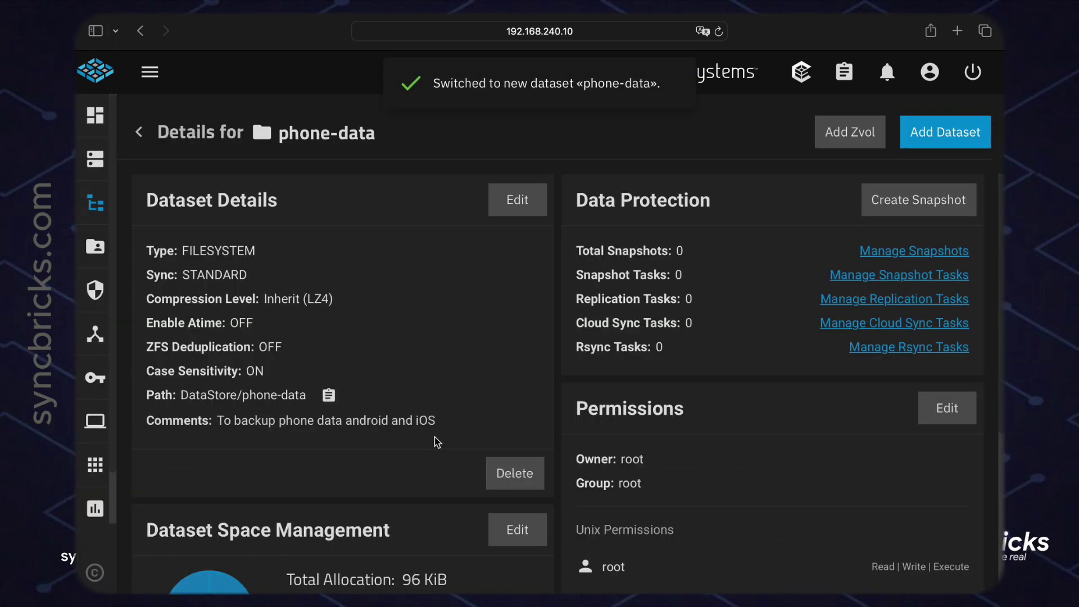
{"action": "scroll", "coordinate": [434, 438], "scroll_direction": "down", "scroll_amount": 1}
{"action": "scroll", "coordinate": [362, 219], "scroll_direction": "down", "scroll_amount": 5}
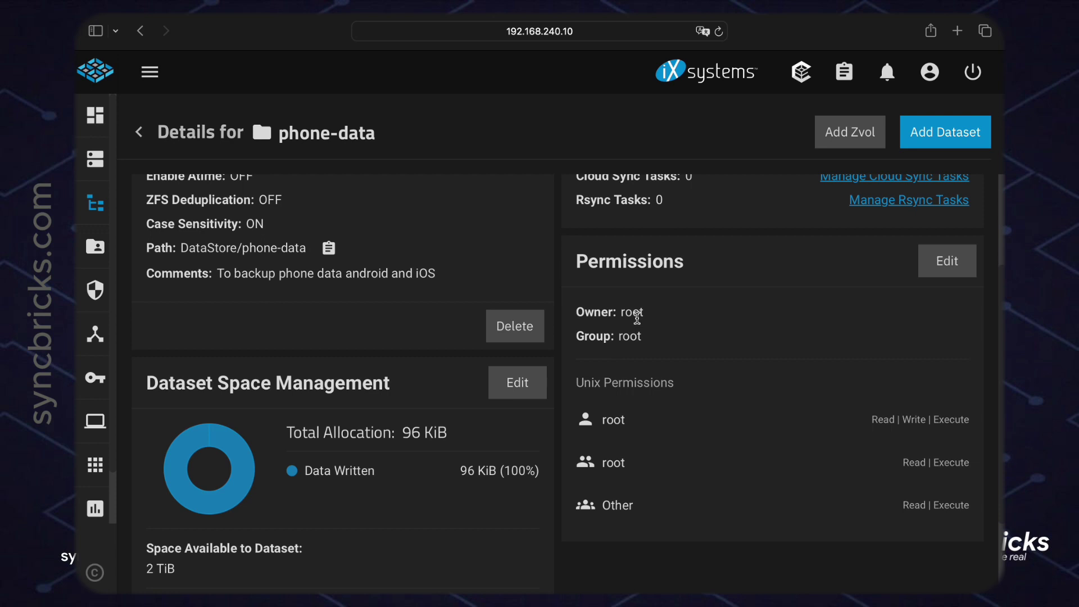
{"action": "scroll", "coordinate": [606, 309], "scroll_direction": "up", "scroll_amount": 3}
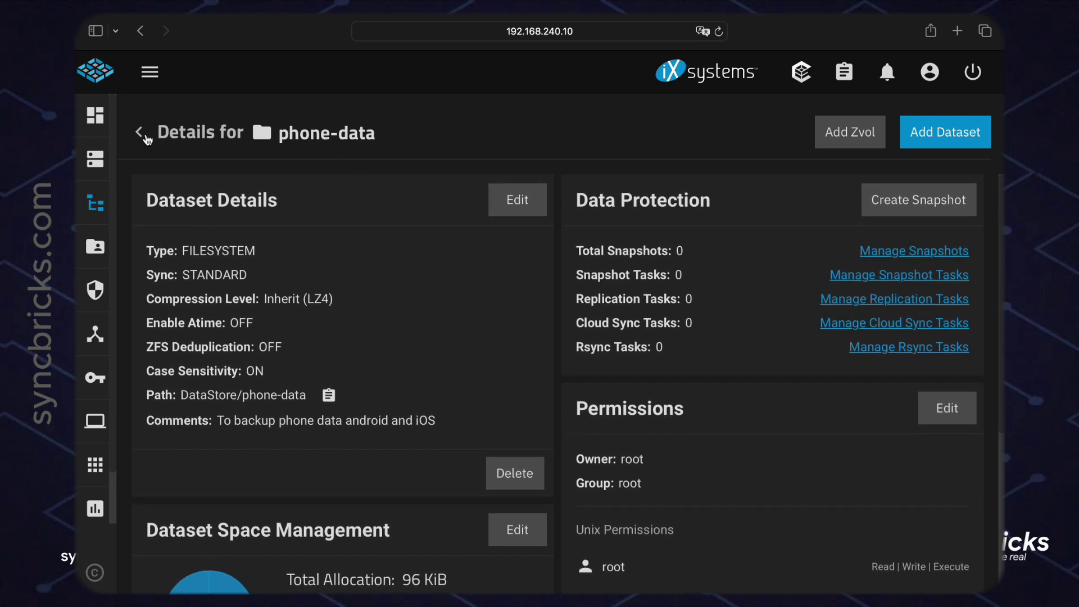
{"action": "left_click", "coordinate": [139, 134]}
{"action": "scroll", "coordinate": [320, 277], "scroll_direction": "down", "scroll_amount": 3}
{"action": "scroll", "coordinate": [321, 278], "scroll_direction": "down", "scroll_amount": 3}
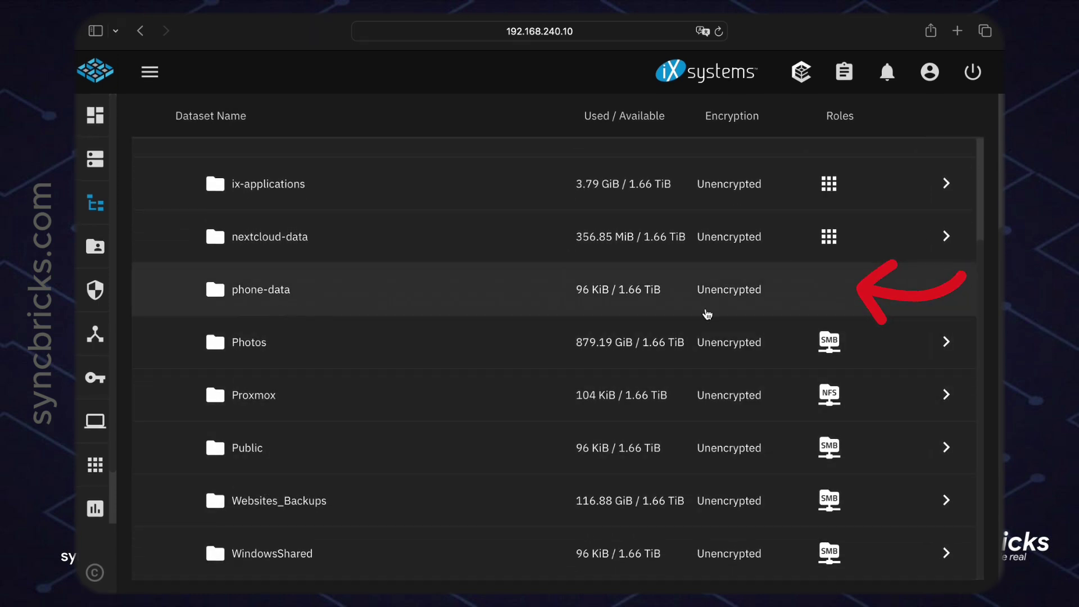
{"action": "mouse_move", "coordinate": [836, 232]}
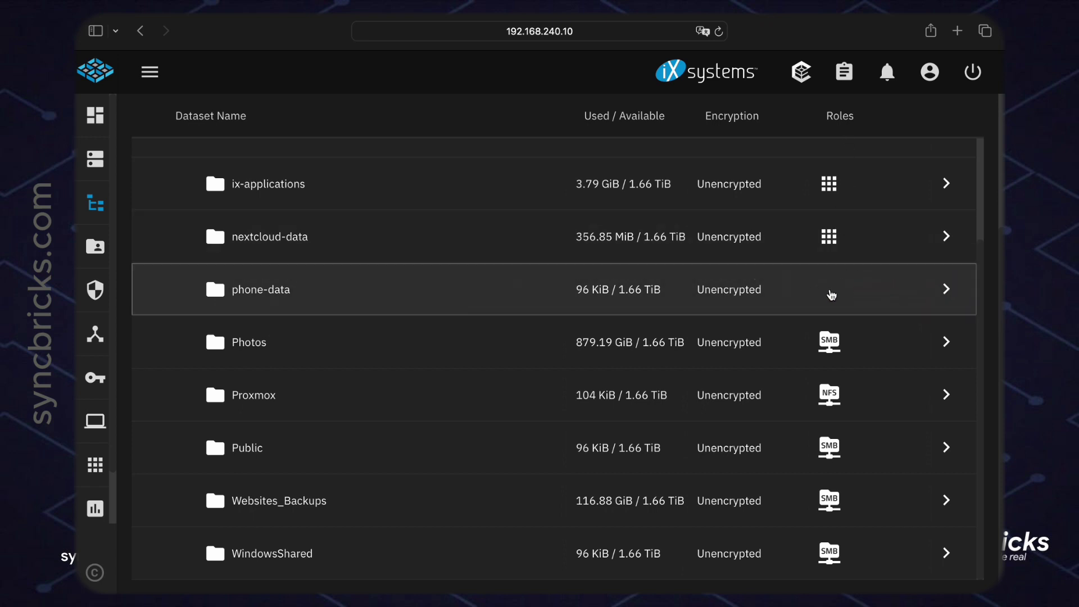
{"action": "left_click", "coordinate": [832, 294]}
{"action": "scroll", "coordinate": [682, 340], "scroll_direction": "down", "scroll_amount": 3}
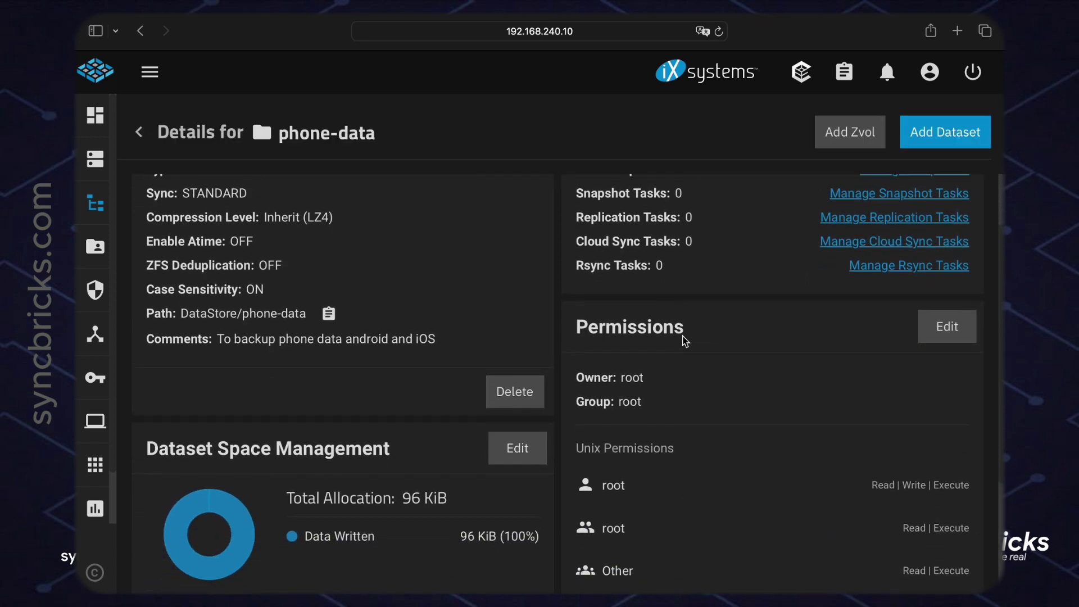
Step: Open the permissions editor for /mnt/DataStore/phone-data and browse users, keeping owner root
{"action": "left_click", "coordinate": [940, 336]}
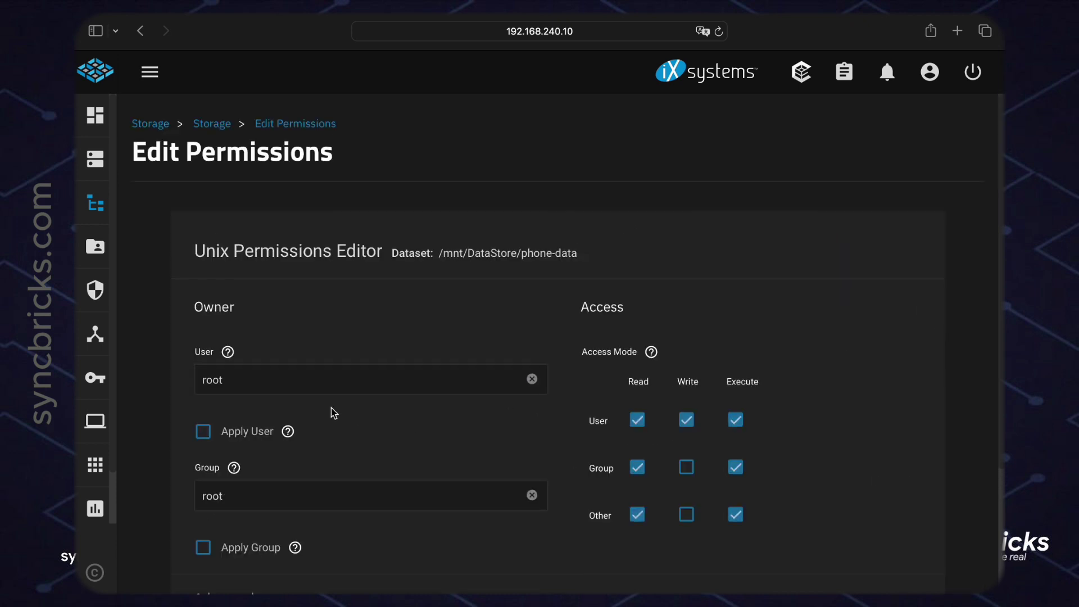
{"action": "scroll", "coordinate": [334, 413], "scroll_direction": "down", "scroll_amount": 1}
{"action": "left_click", "coordinate": [360, 351]}
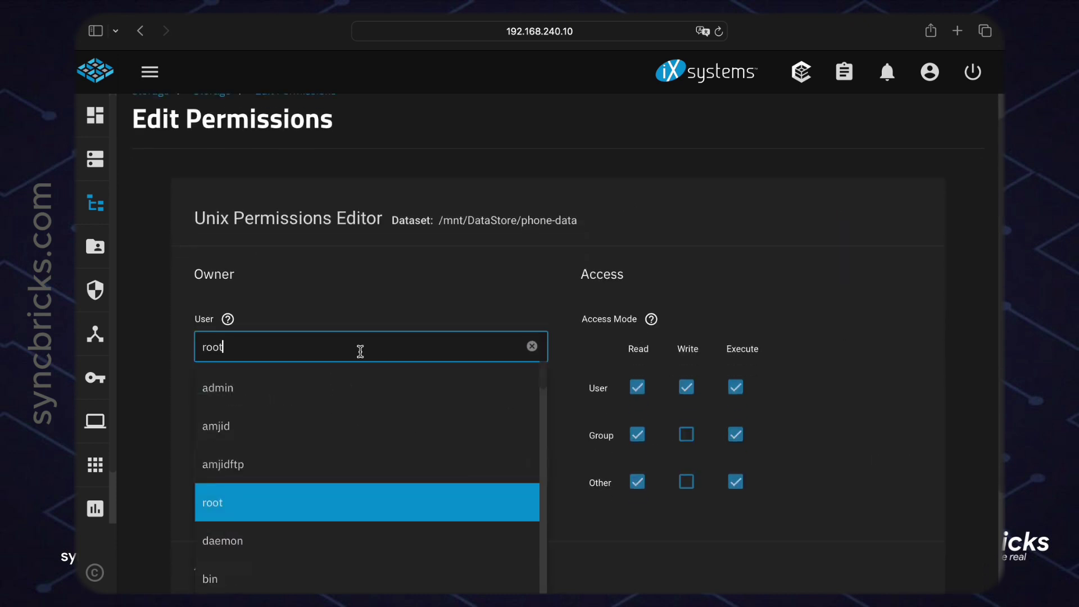
{"action": "scroll", "coordinate": [332, 410], "scroll_direction": "down", "scroll_amount": 5}
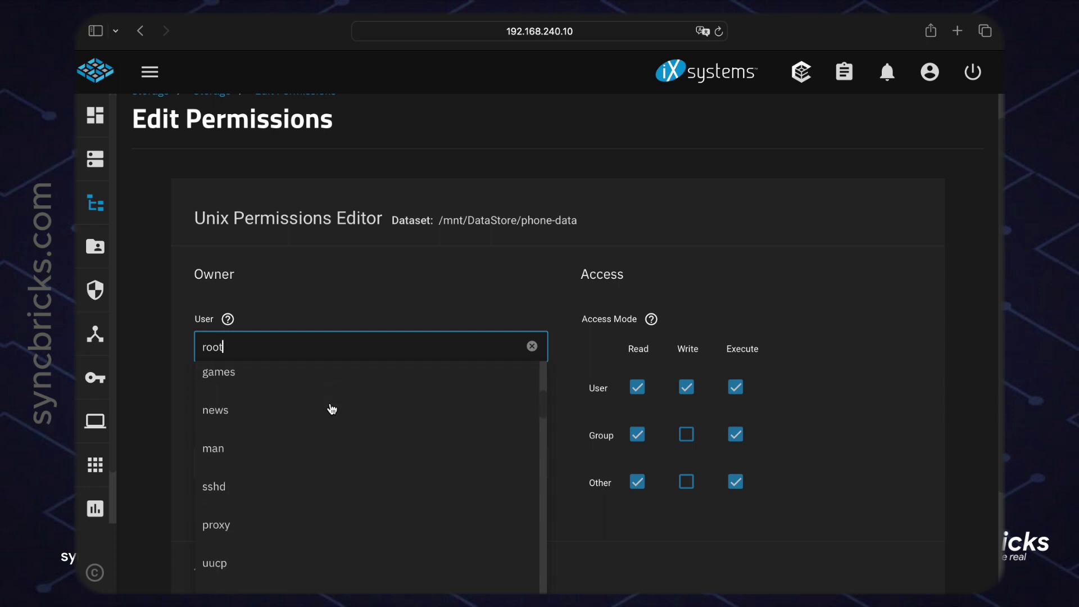
{"action": "scroll", "coordinate": [330, 410], "scroll_direction": "up", "scroll_amount": 5}
{"action": "left_click", "coordinate": [403, 286]}
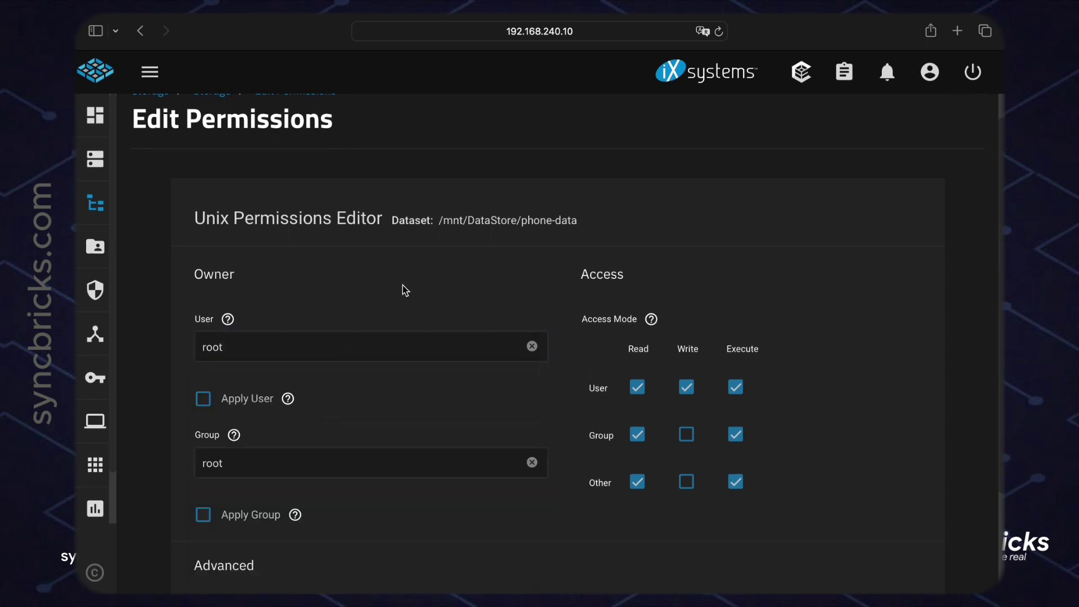
{"action": "scroll", "coordinate": [403, 285], "scroll_direction": "down", "scroll_amount": 3}
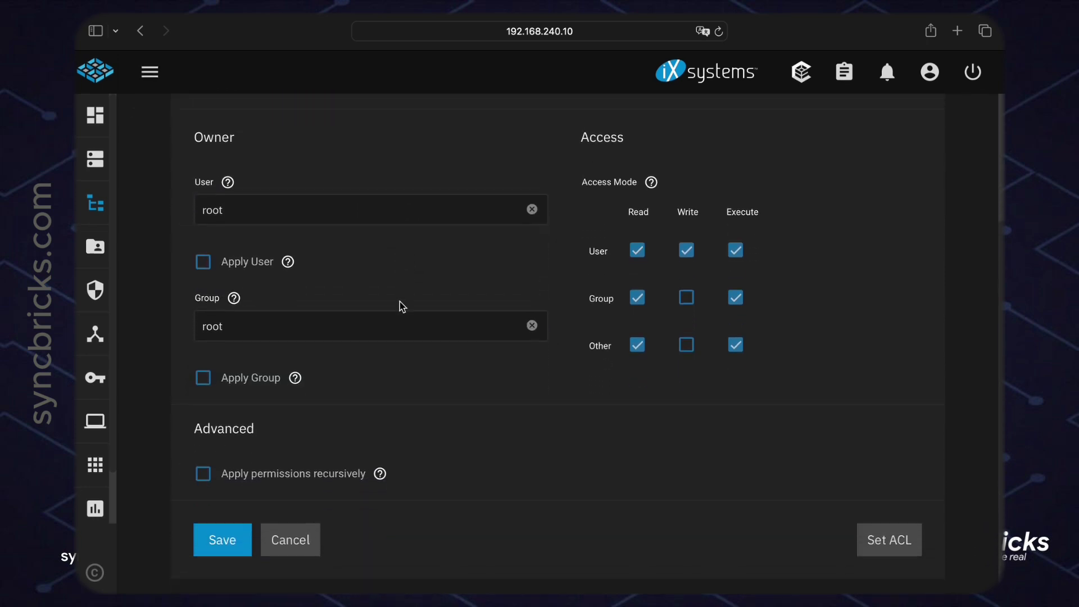
{"action": "scroll", "coordinate": [400, 301], "scroll_direction": "up", "scroll_amount": 2}
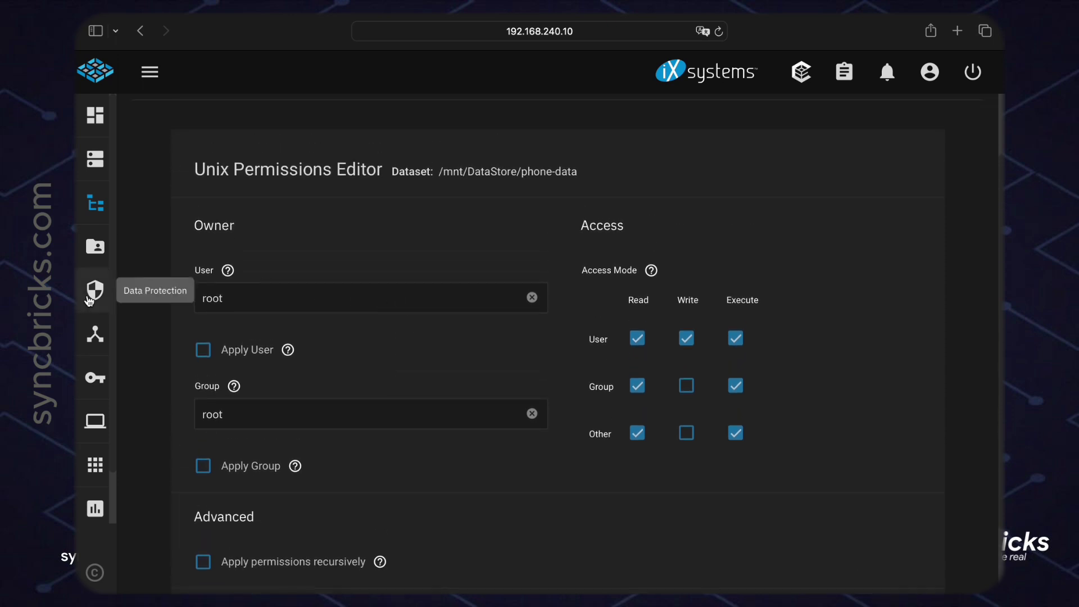
Step: Start a new local user under Credentials with full name 'phone'
{"action": "left_click", "coordinate": [101, 383]}
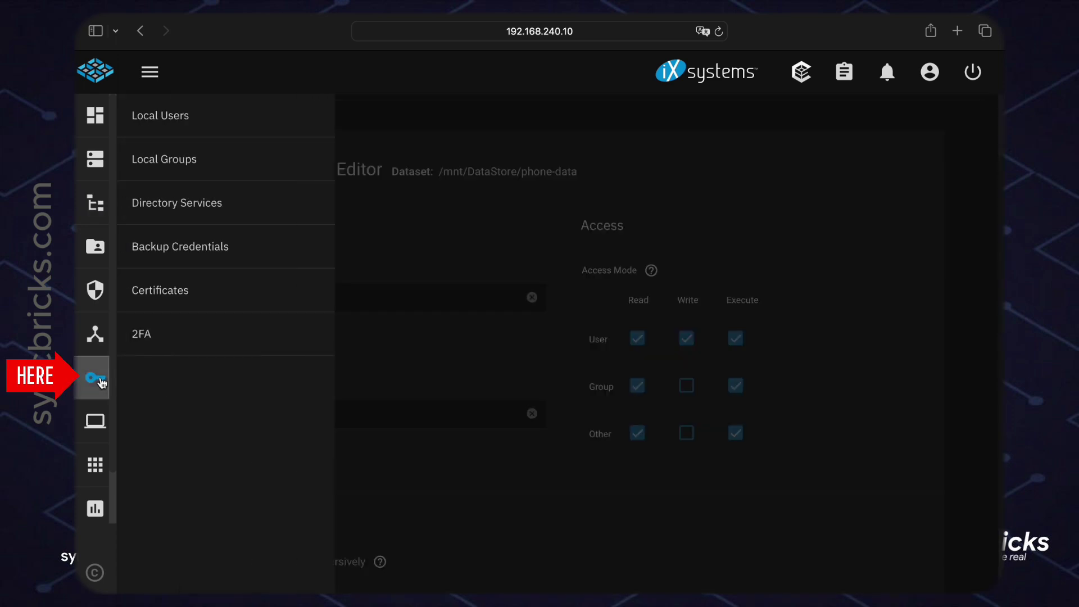
{"action": "left_click", "coordinate": [188, 125]}
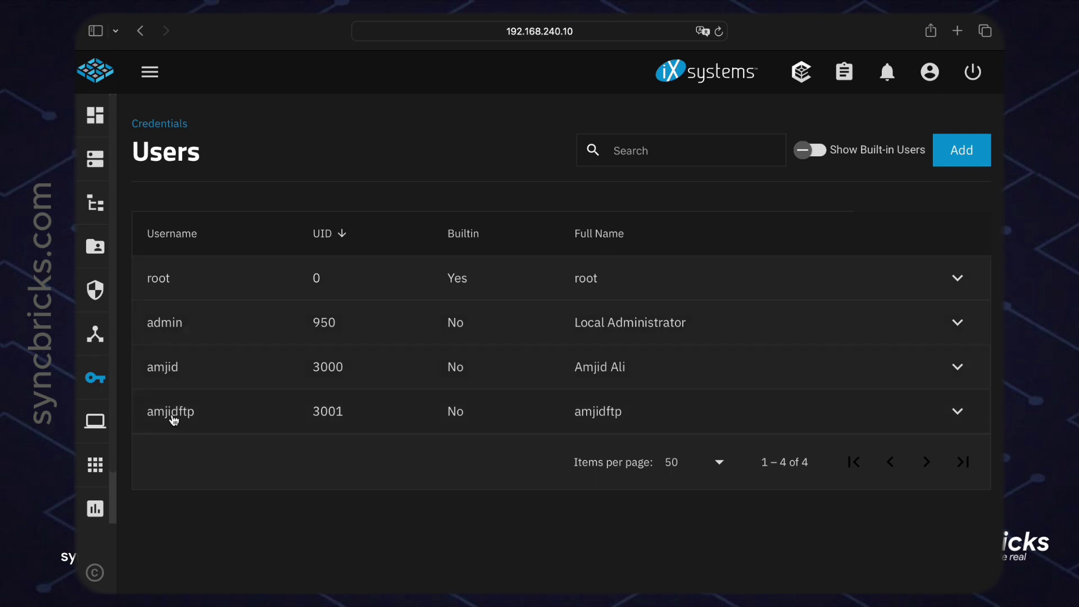
{"action": "left_click", "coordinate": [947, 163]}
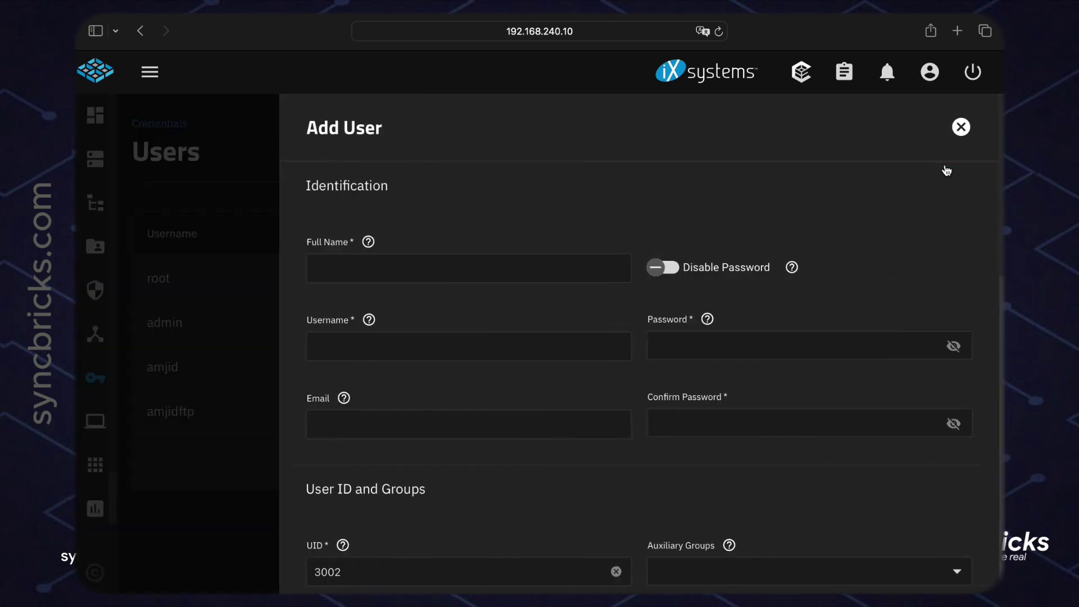
{"action": "left_click", "coordinate": [501, 280]}
{"action": "type", "text": "phone"}
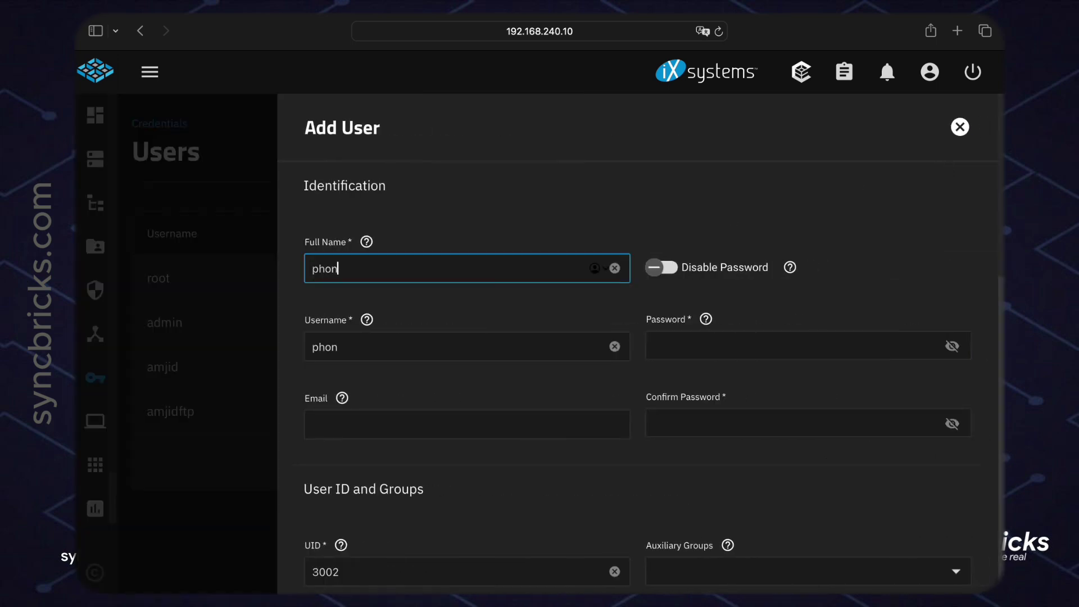
Step: Fill both password fields with Safari's generated strong password
{"action": "key", "text": "Tab"}
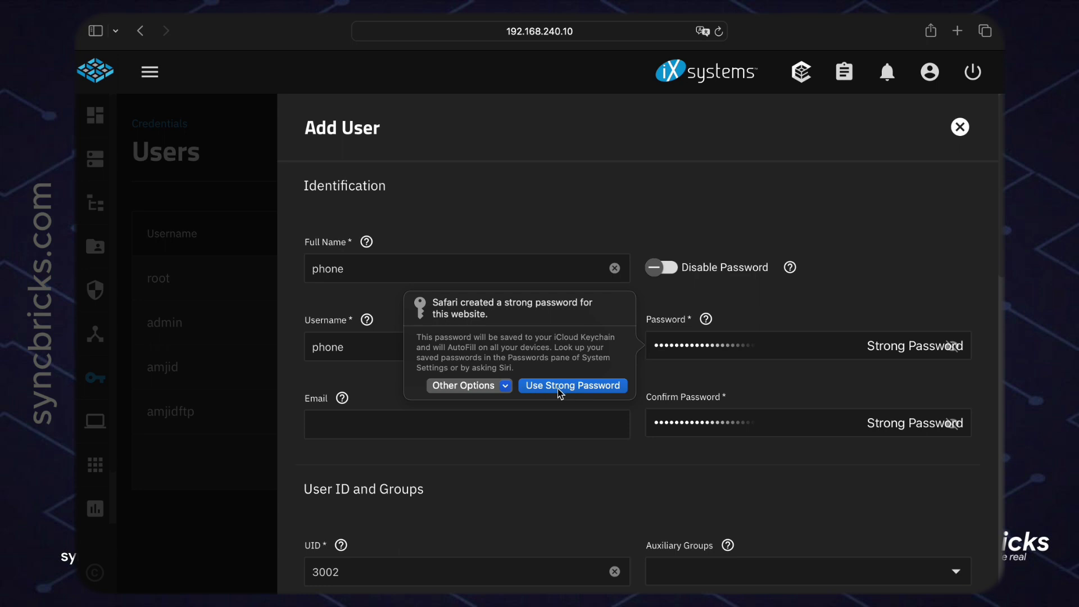
{"action": "left_click", "coordinate": [560, 385]}
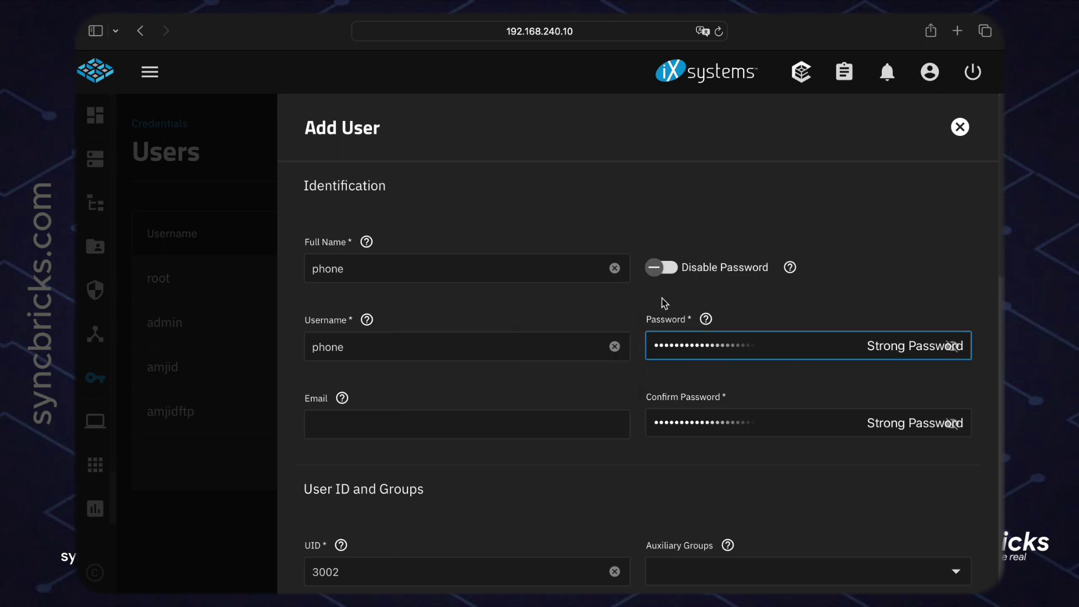
{"action": "key", "text": "Tab"}
{"action": "key", "text": "Return"}
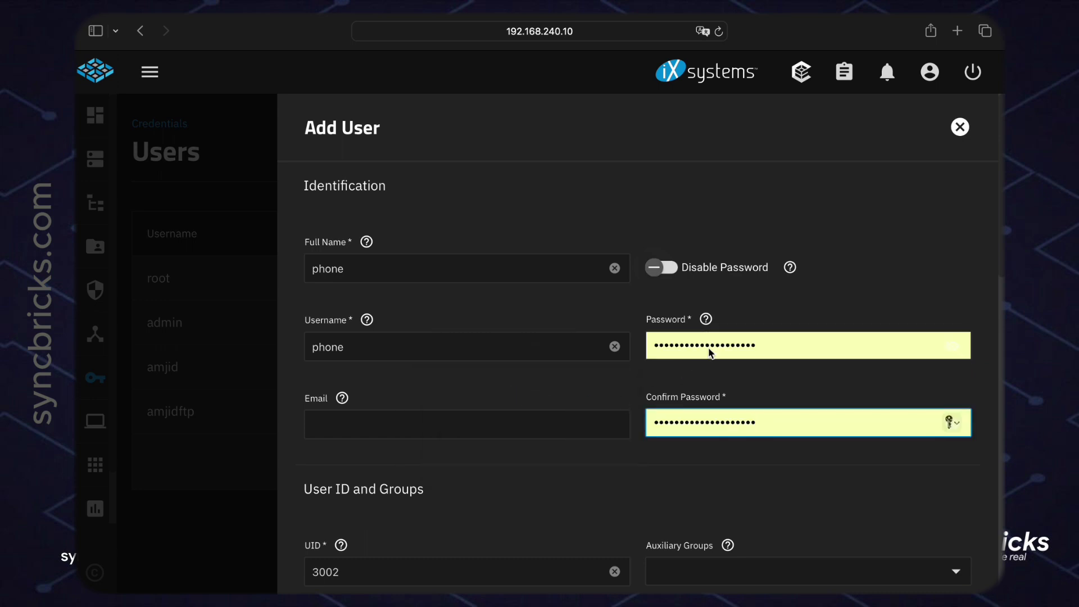
{"action": "key", "text": "Tab"}
Step: Review the rest of the Add User form: UID 3002, nologin shell, new primary group
{"action": "scroll", "coordinate": [711, 386], "scroll_direction": "down", "scroll_amount": 3}
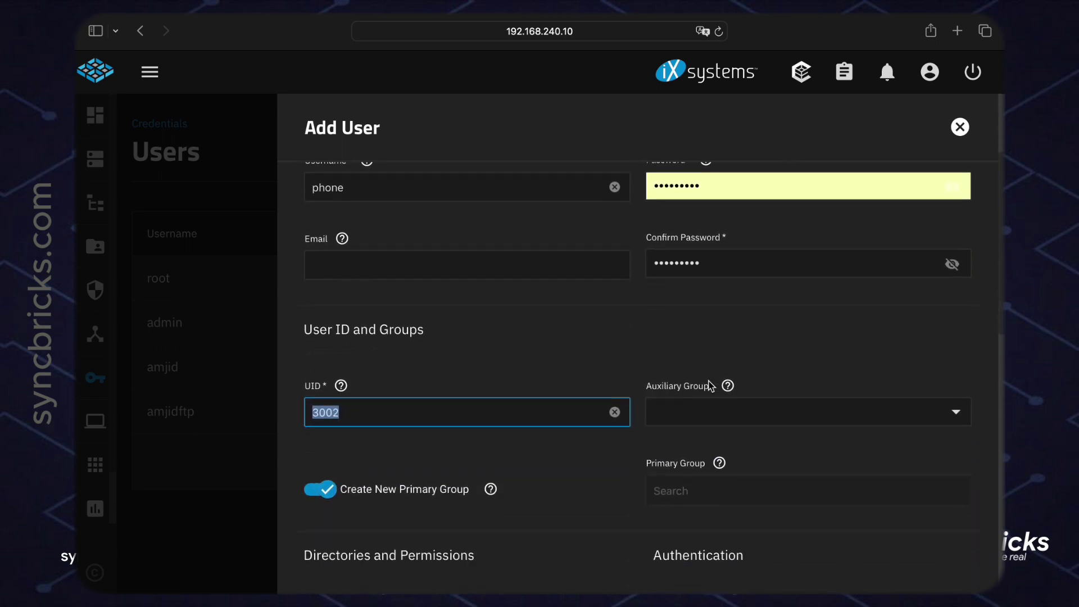
{"action": "scroll", "coordinate": [711, 386], "scroll_direction": "down", "scroll_amount": 2}
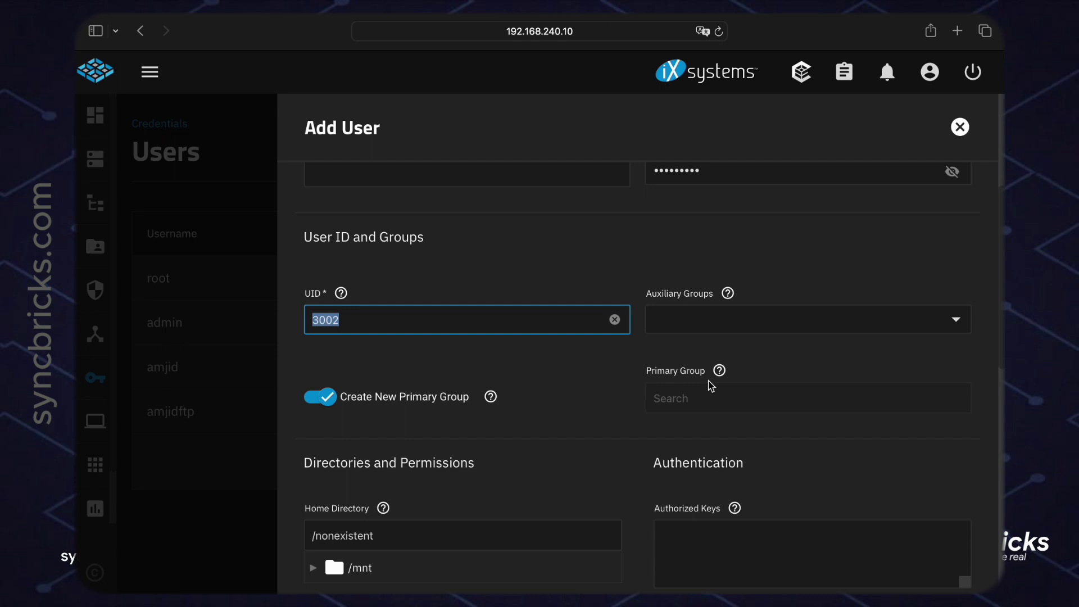
{"action": "scroll", "coordinate": [710, 386], "scroll_direction": "down", "scroll_amount": 2}
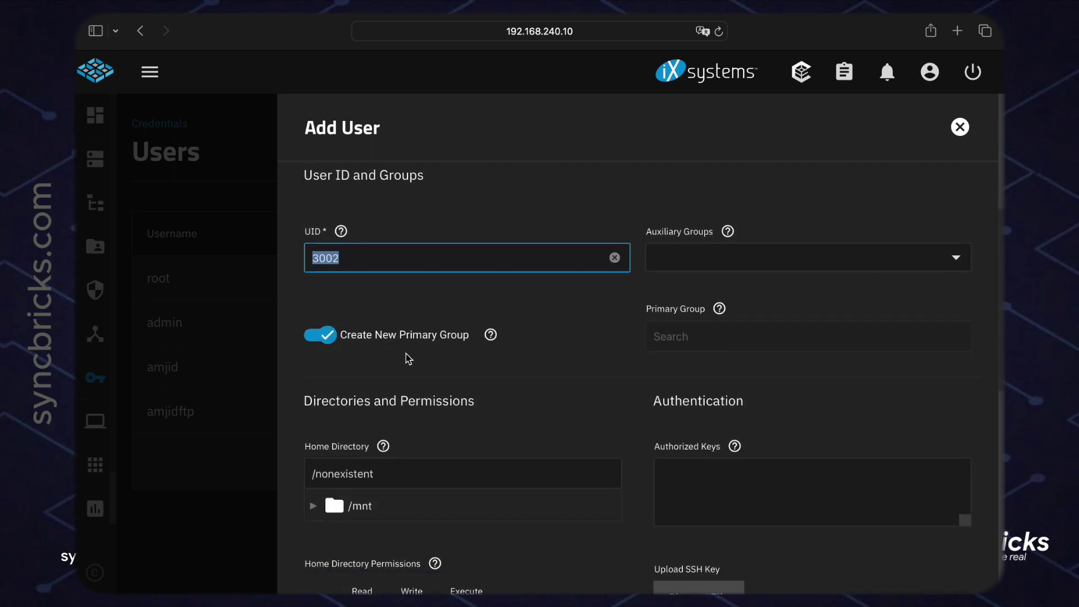
{"action": "scroll", "coordinate": [405, 354], "scroll_direction": "down", "scroll_amount": 2}
{"action": "scroll", "coordinate": [406, 353], "scroll_direction": "down", "scroll_amount": 2}
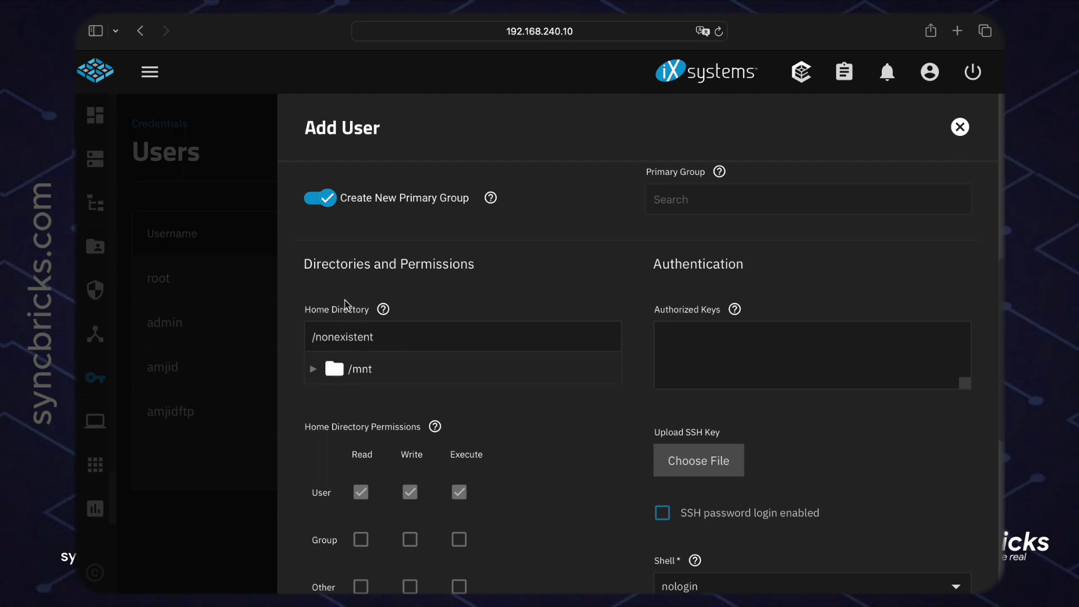
{"action": "scroll", "coordinate": [477, 272], "scroll_direction": "up", "scroll_amount": 5}
{"action": "scroll", "coordinate": [477, 272], "scroll_direction": "up", "scroll_amount": 4}
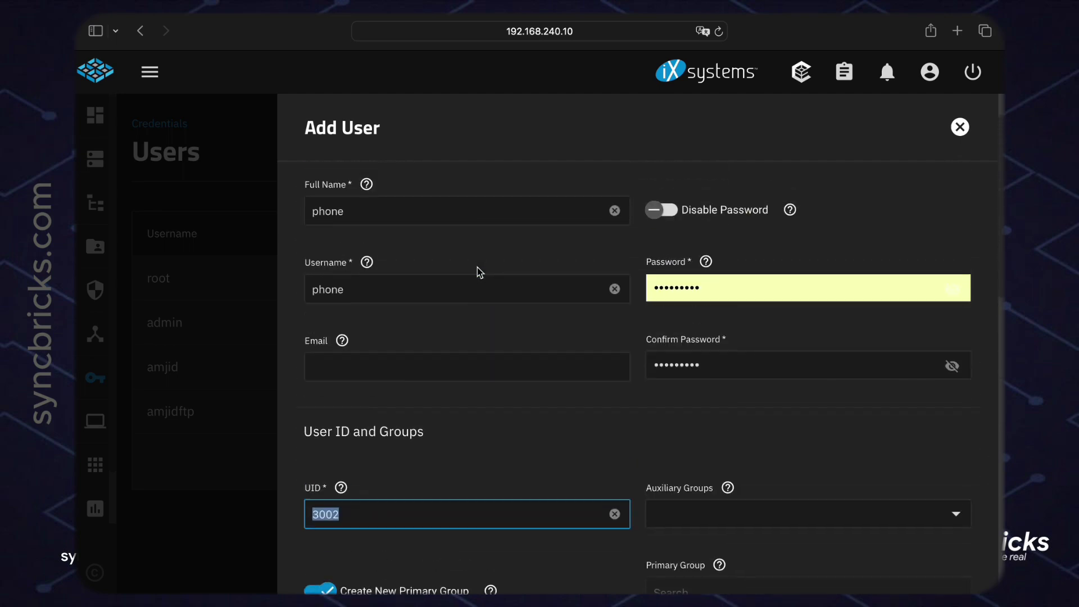
{"action": "scroll", "coordinate": [477, 270], "scroll_direction": "down", "scroll_amount": 10}
{"action": "scroll", "coordinate": [477, 273], "scroll_direction": "up", "scroll_amount": 4}
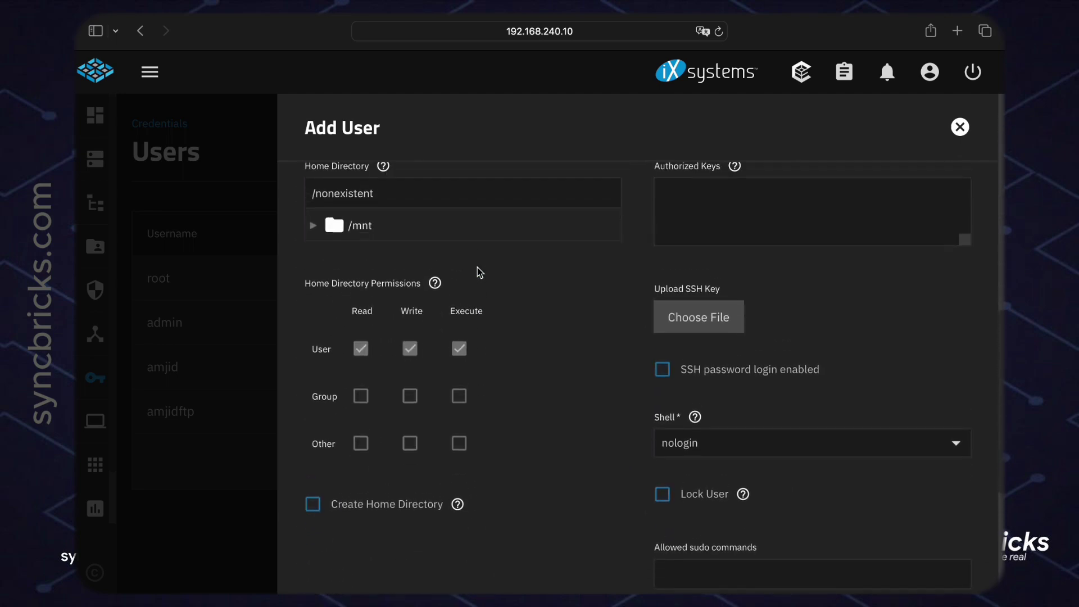
Step: Select /mnt/DataStore/phone-data as the phone user's home directory
{"action": "left_click", "coordinate": [365, 300]}
{"action": "left_click", "coordinate": [332, 329]}
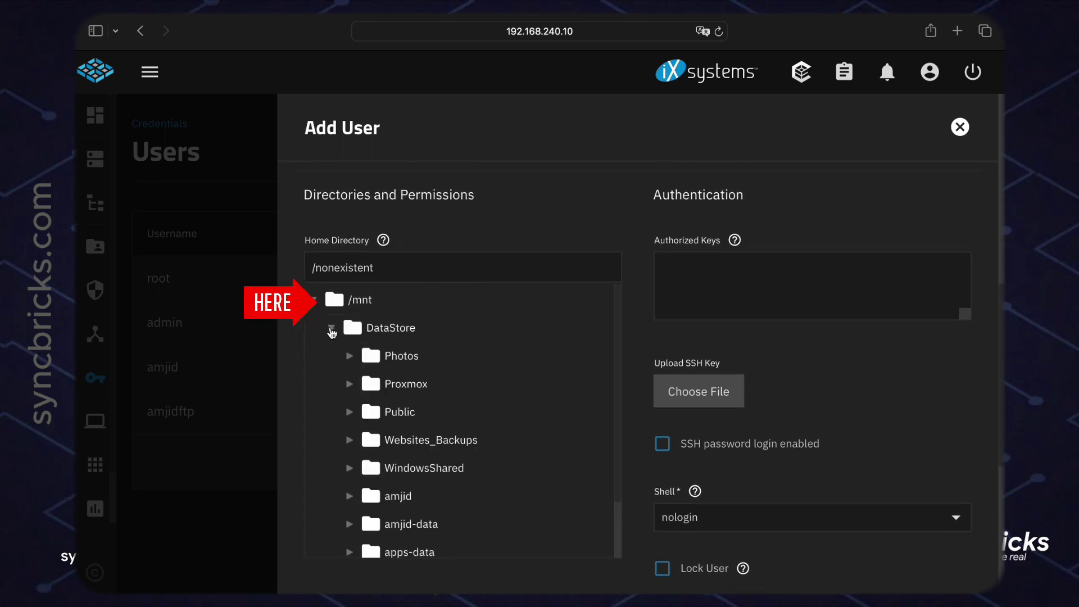
{"action": "scroll", "coordinate": [333, 337], "scroll_direction": "down", "scroll_amount": 2}
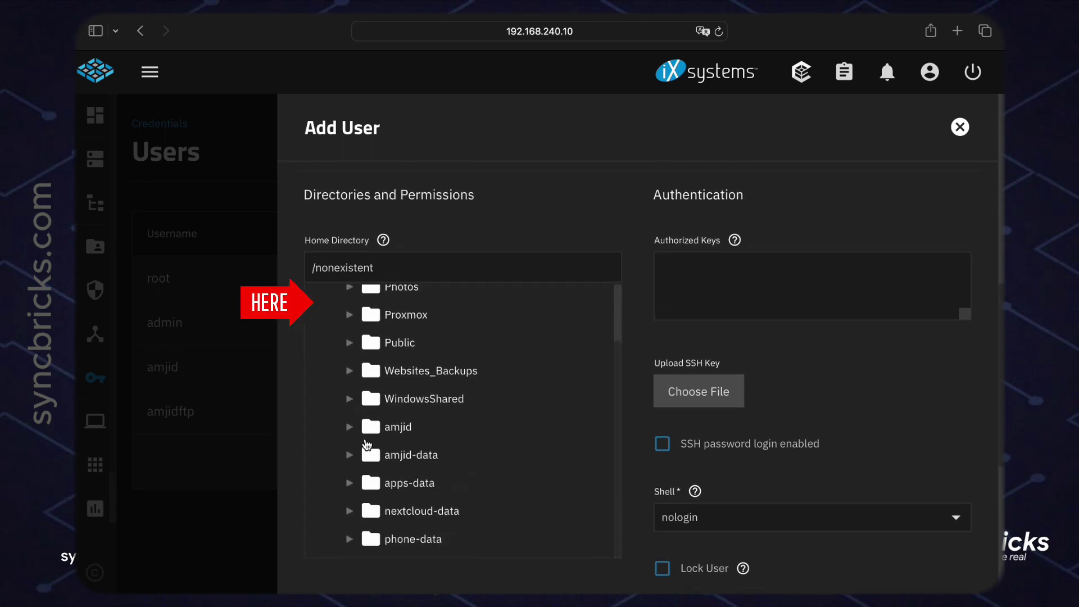
{"action": "left_click", "coordinate": [390, 540]}
Step: Save the user, confirming the existing directory may be used as home
{"action": "scroll", "coordinate": [455, 544], "scroll_direction": "down", "scroll_amount": 3}
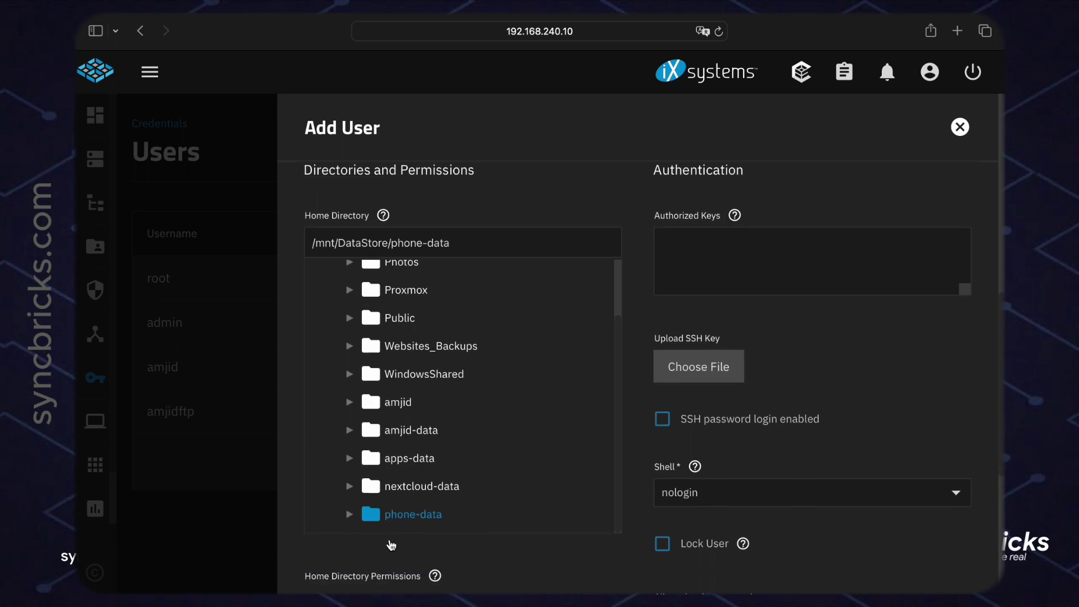
{"action": "scroll", "coordinate": [504, 535], "scroll_direction": "up", "scroll_amount": 3}
{"action": "scroll", "coordinate": [503, 535], "scroll_direction": "down", "scroll_amount": 5}
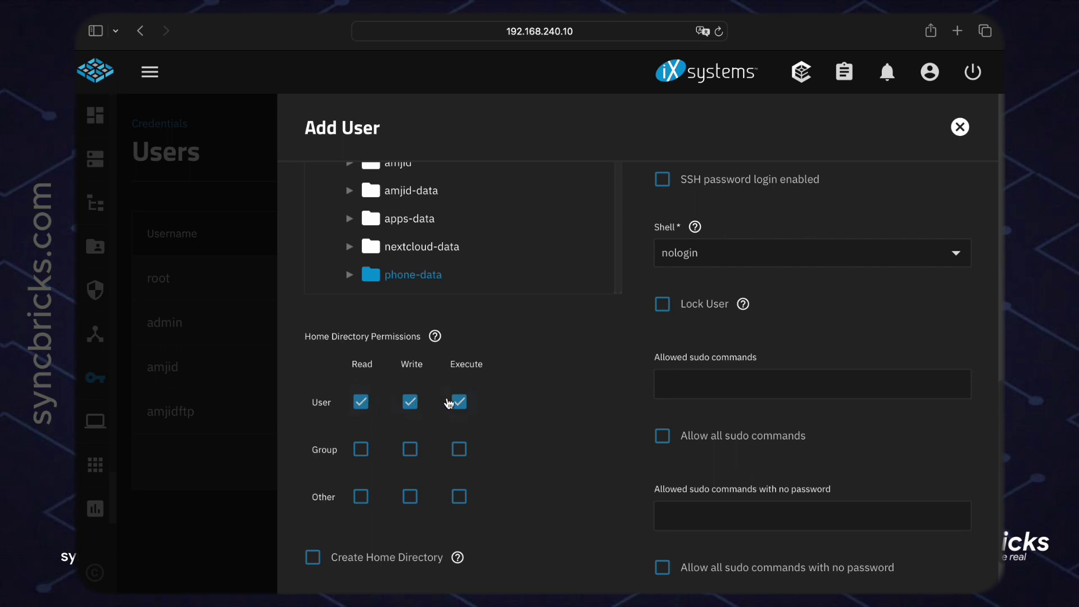
{"action": "scroll", "coordinate": [456, 409], "scroll_direction": "down", "scroll_amount": 2}
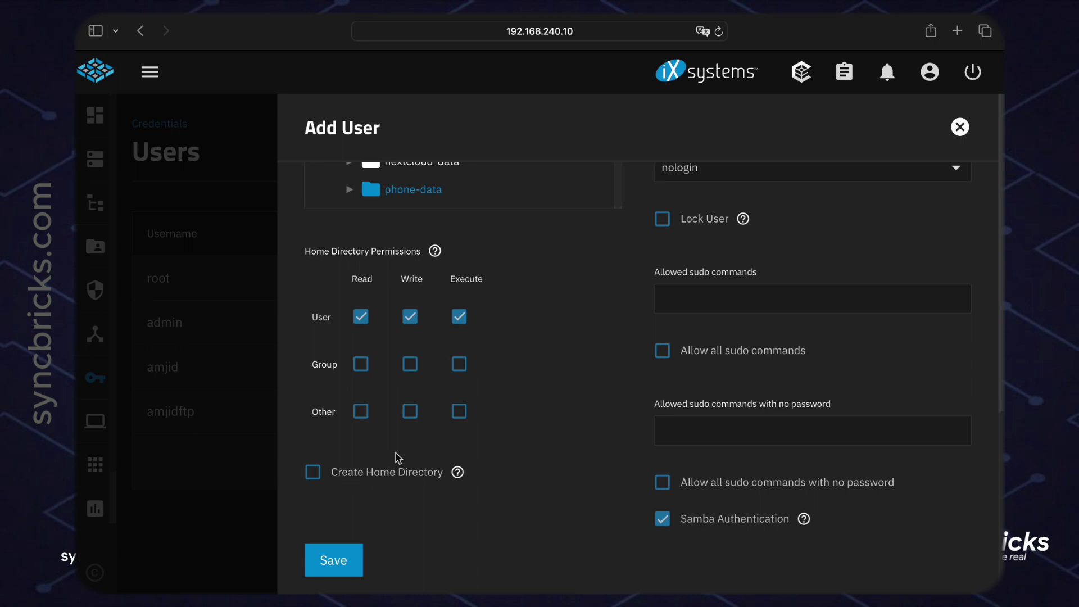
{"action": "left_click", "coordinate": [340, 560]}
{"action": "key", "text": "space"}
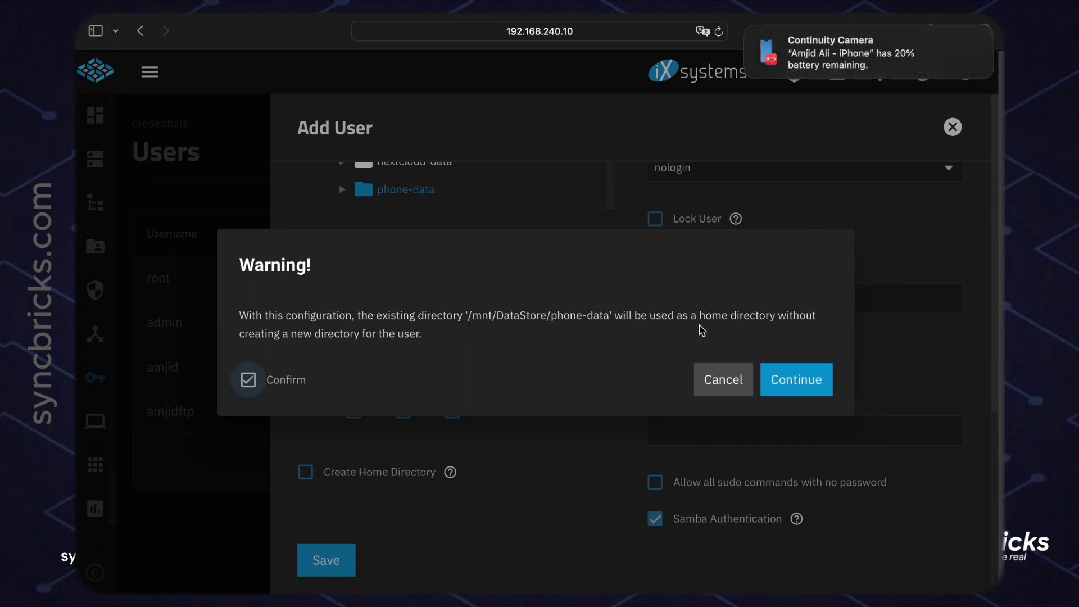
{"action": "left_click", "coordinate": [785, 388]}
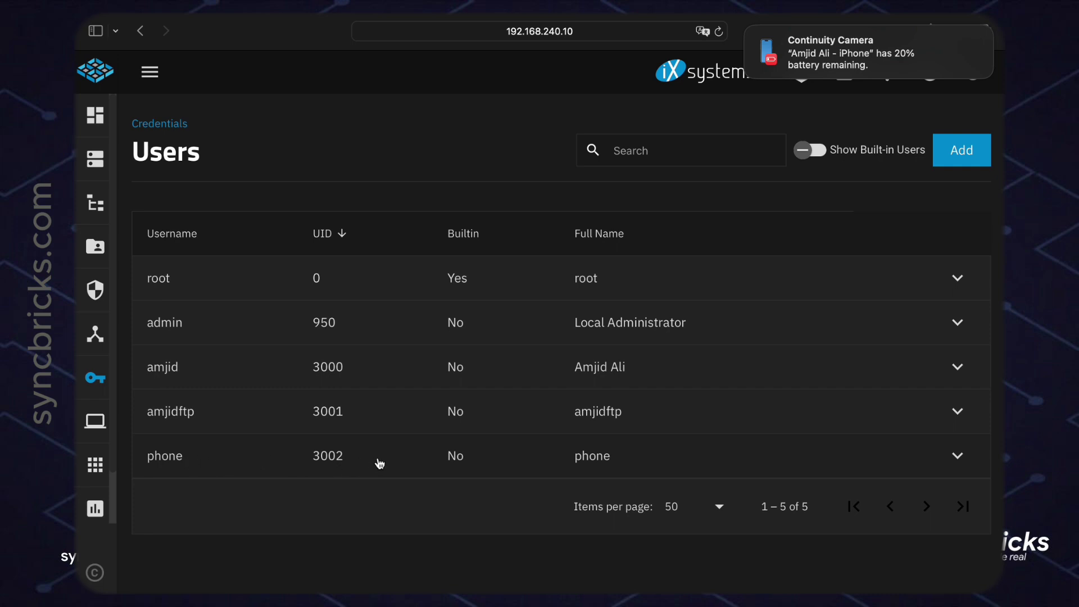
Step: Expand the phone user's row to check GID 3002, nologin shell and Samba Authentication, then collapse it
{"action": "left_click", "coordinate": [451, 473]}
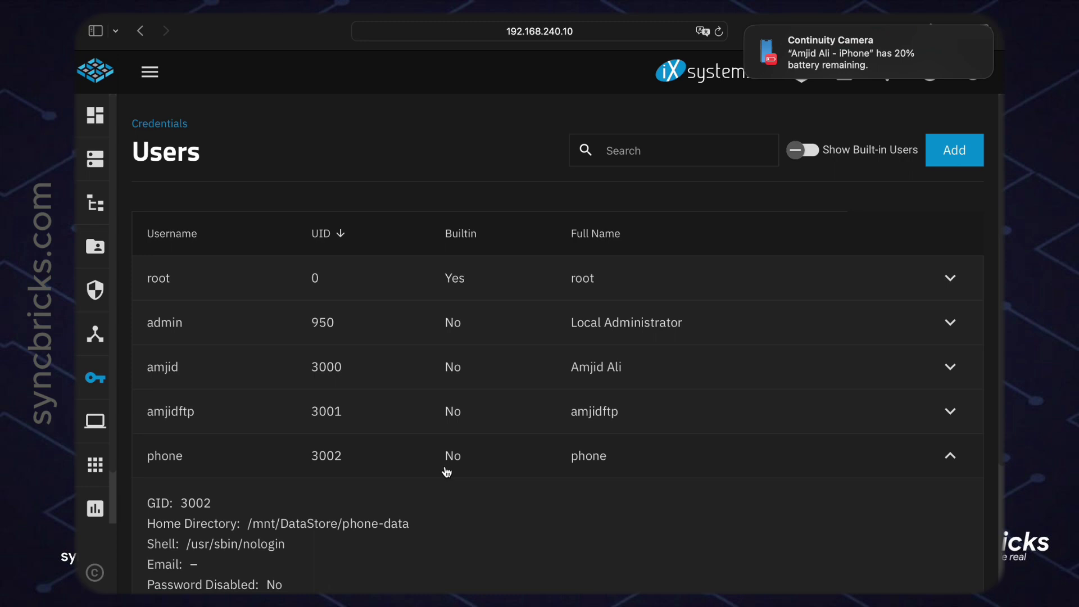
{"action": "scroll", "coordinate": [447, 471], "scroll_direction": "down", "scroll_amount": 5}
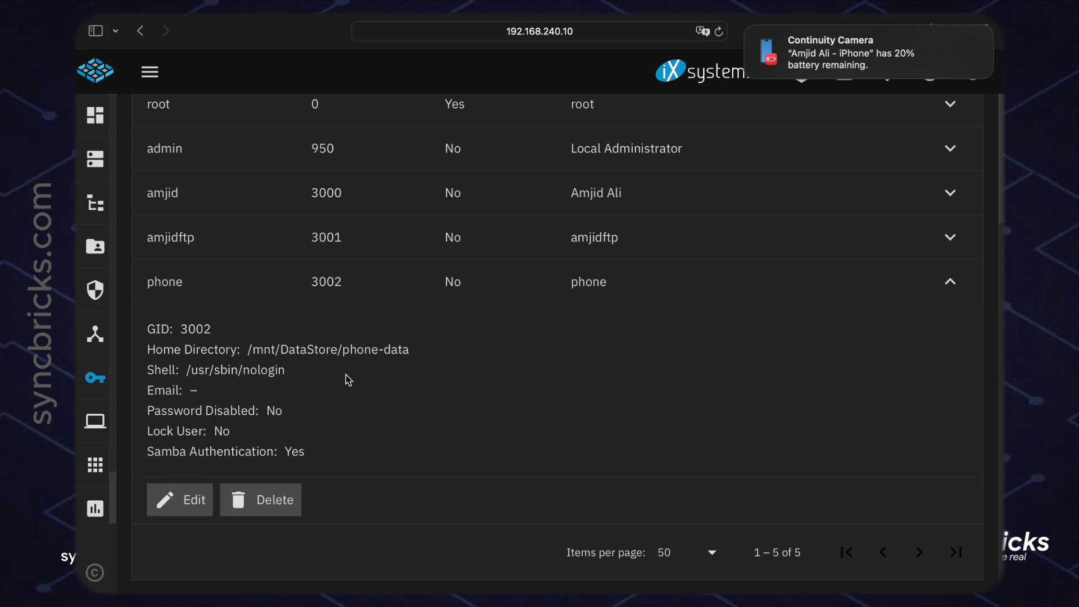
{"action": "scroll", "coordinate": [281, 320], "scroll_direction": "up", "scroll_amount": 5}
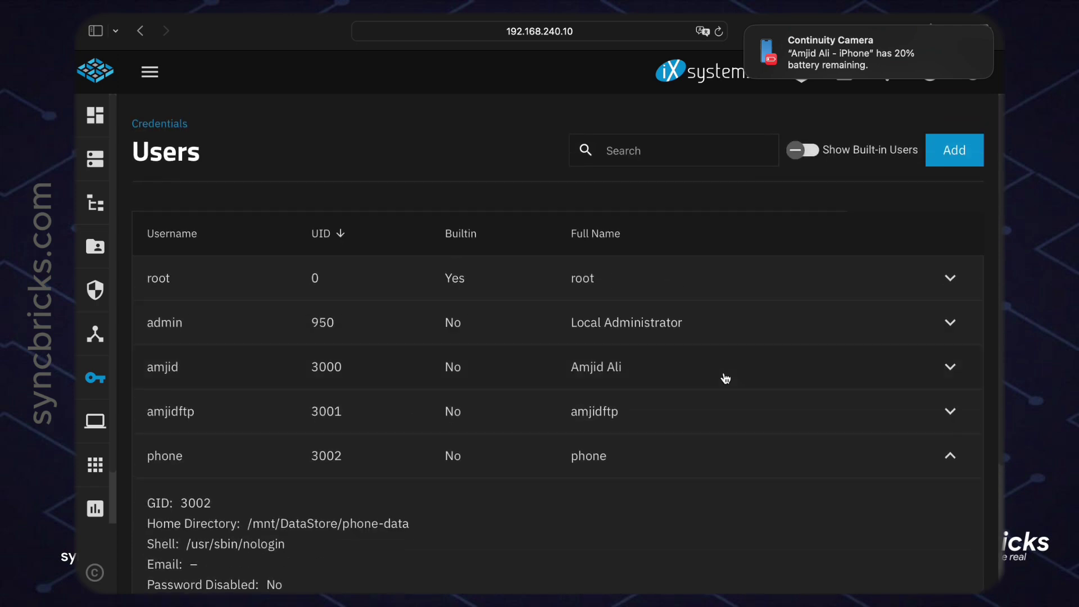
{"action": "left_click", "coordinate": [948, 455]}
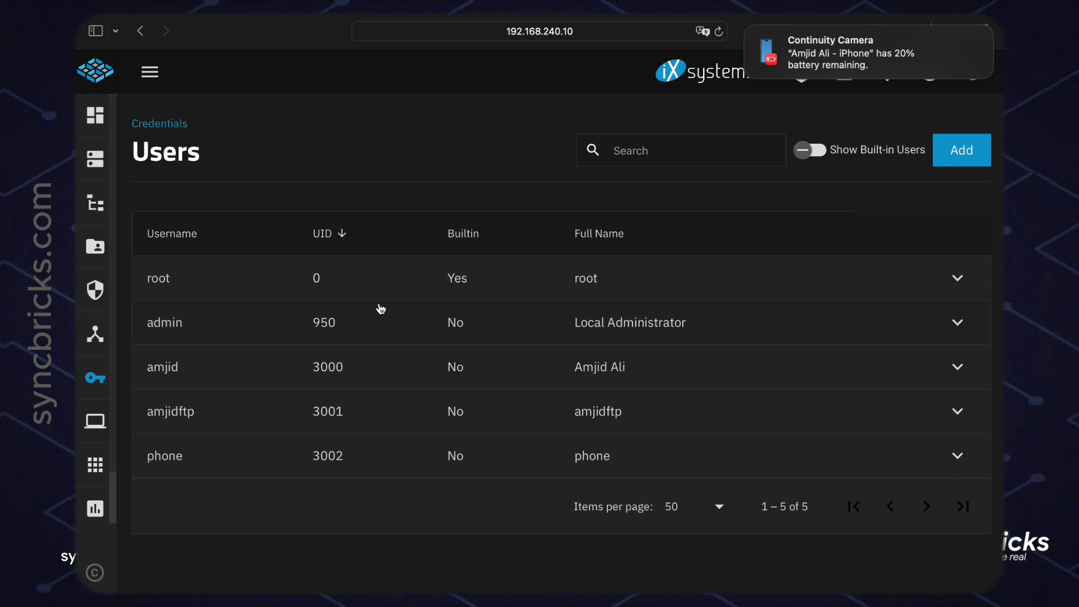
Step: Open the phone-data dataset's details from Storage > Datasets
{"action": "left_click", "coordinate": [95, 159]}
{"action": "left_click", "coordinate": [99, 196]}
{"action": "scroll", "coordinate": [337, 292], "scroll_direction": "down", "scroll_amount": 3}
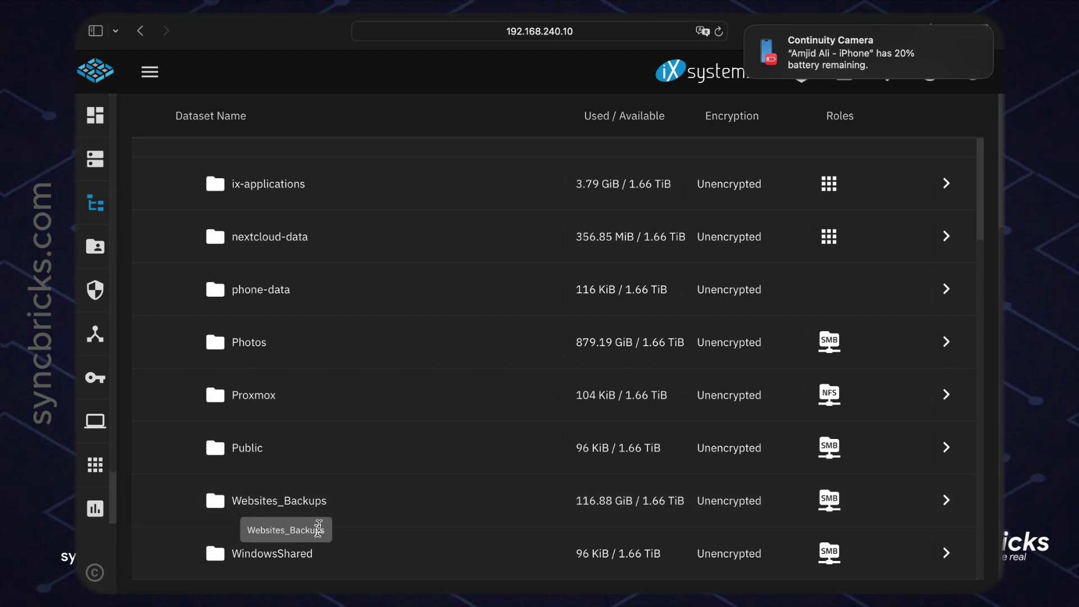
{"action": "scroll", "coordinate": [338, 416], "scroll_direction": "up", "scroll_amount": 2}
{"action": "left_click", "coordinate": [301, 325]}
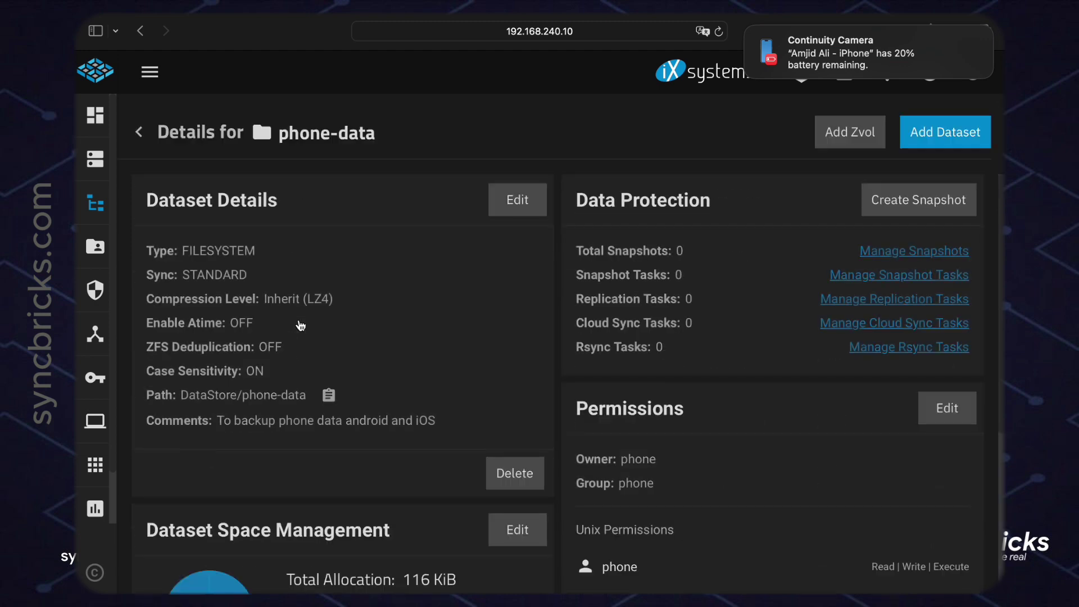
{"action": "scroll", "coordinate": [325, 331], "scroll_direction": "down", "scroll_amount": 5}
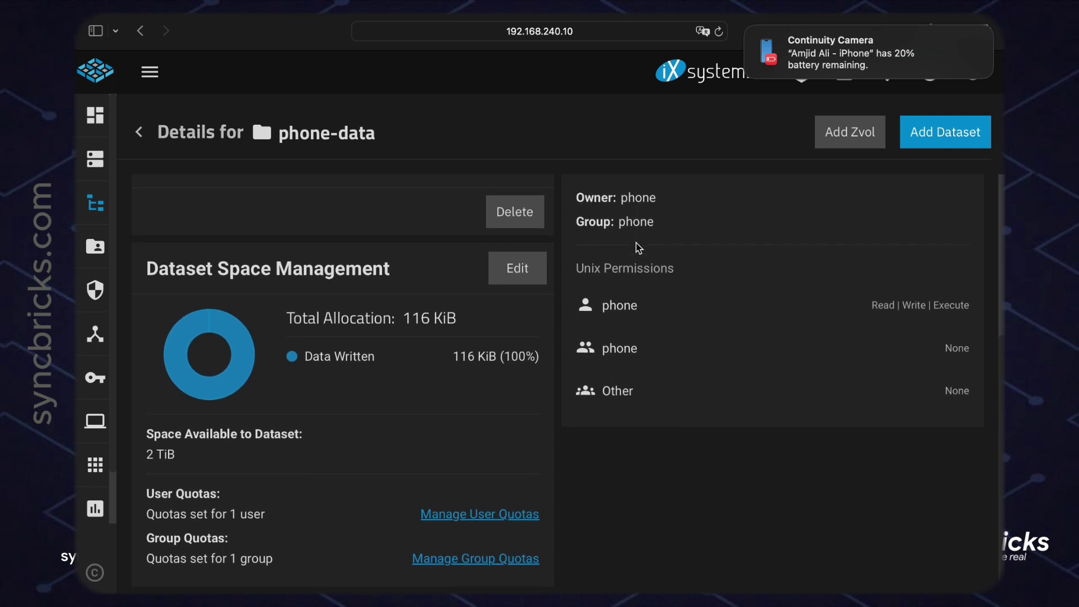
Step: Reopen phone-data's details to confirm owner phone with Read/Write/Execute permissions
{"action": "left_click", "coordinate": [96, 247]}
{"action": "left_click", "coordinate": [97, 212]}
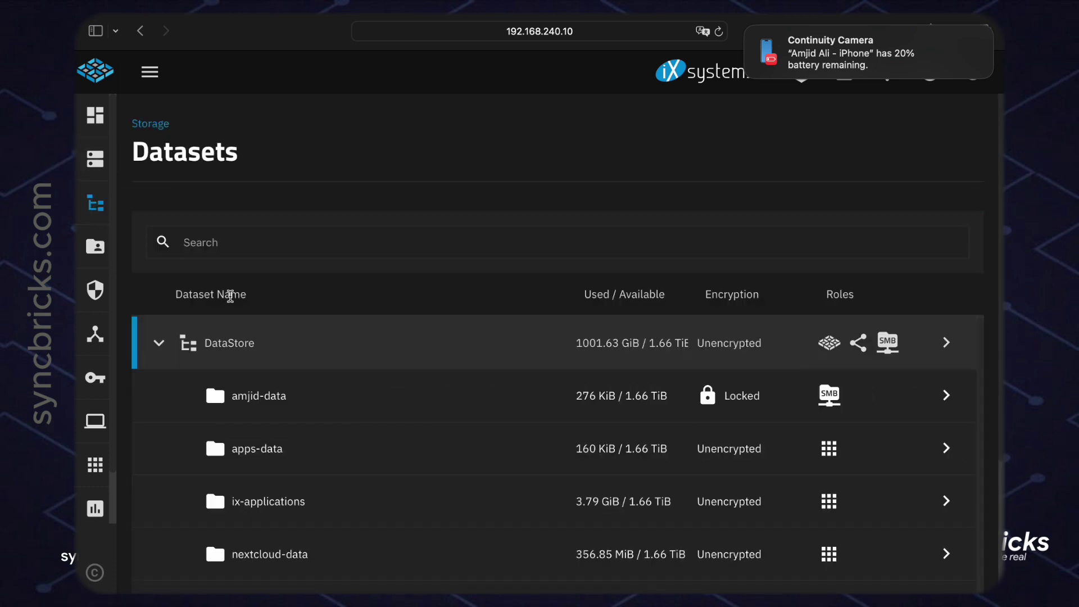
{"action": "scroll", "coordinate": [229, 298], "scroll_direction": "down", "scroll_amount": 5}
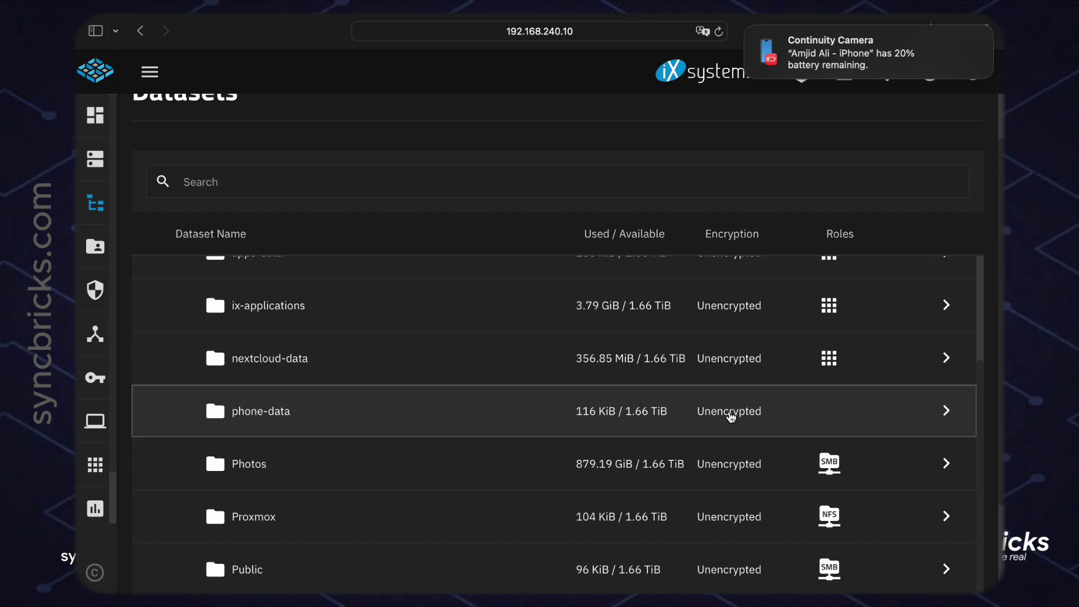
{"action": "left_click", "coordinate": [727, 416]}
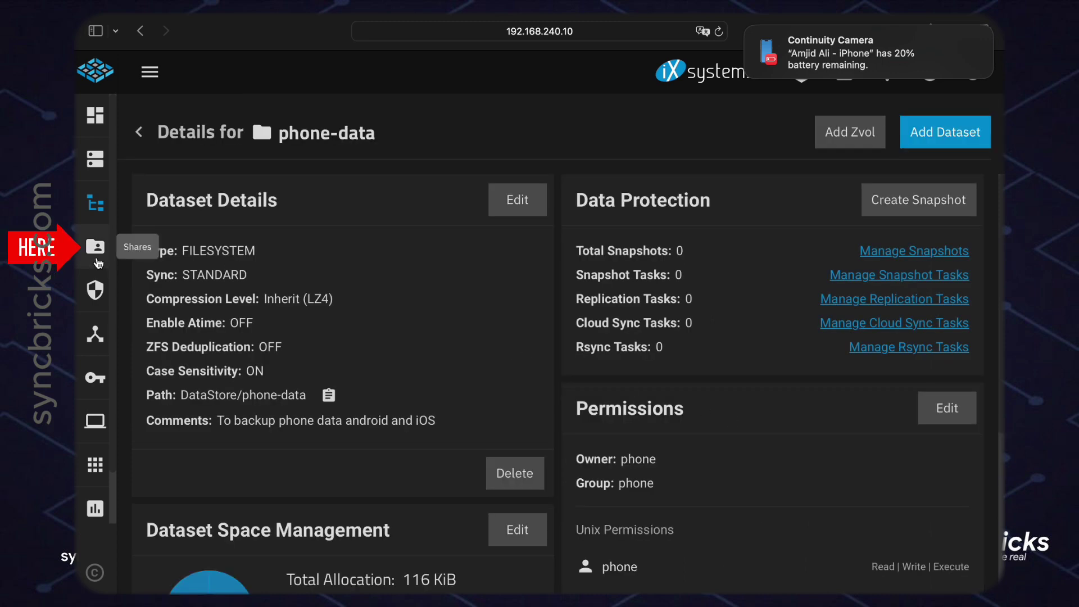
Step: Open Shares and scroll through the four SMB shares and the Proxmox NFS share
{"action": "left_click", "coordinate": [97, 257]}
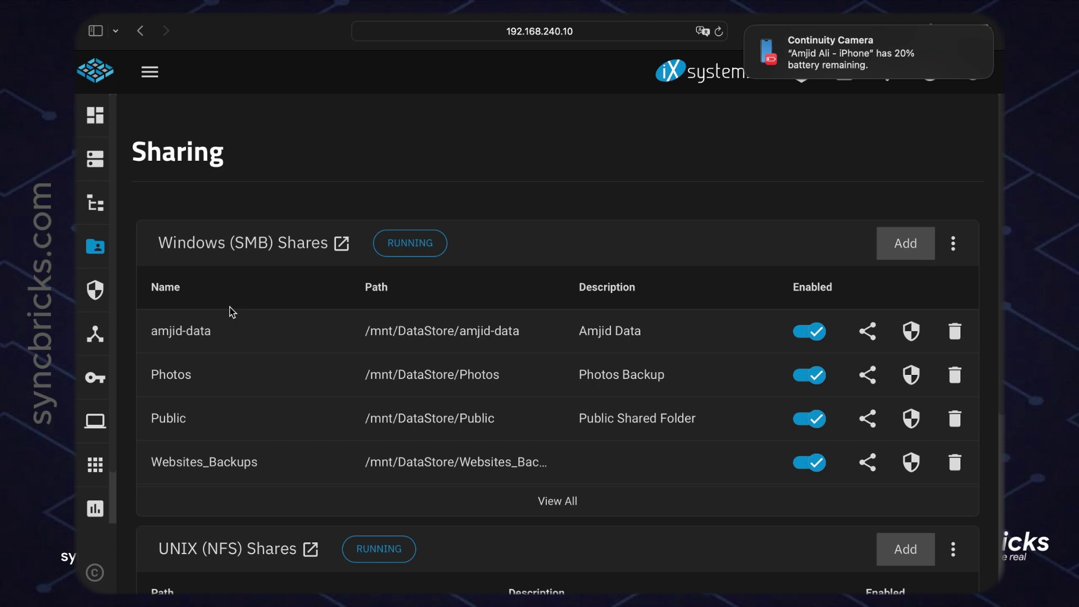
{"action": "scroll", "coordinate": [231, 313], "scroll_direction": "down", "scroll_amount": 5}
{"action": "scroll", "coordinate": [230, 312], "scroll_direction": "up", "scroll_amount": 1}
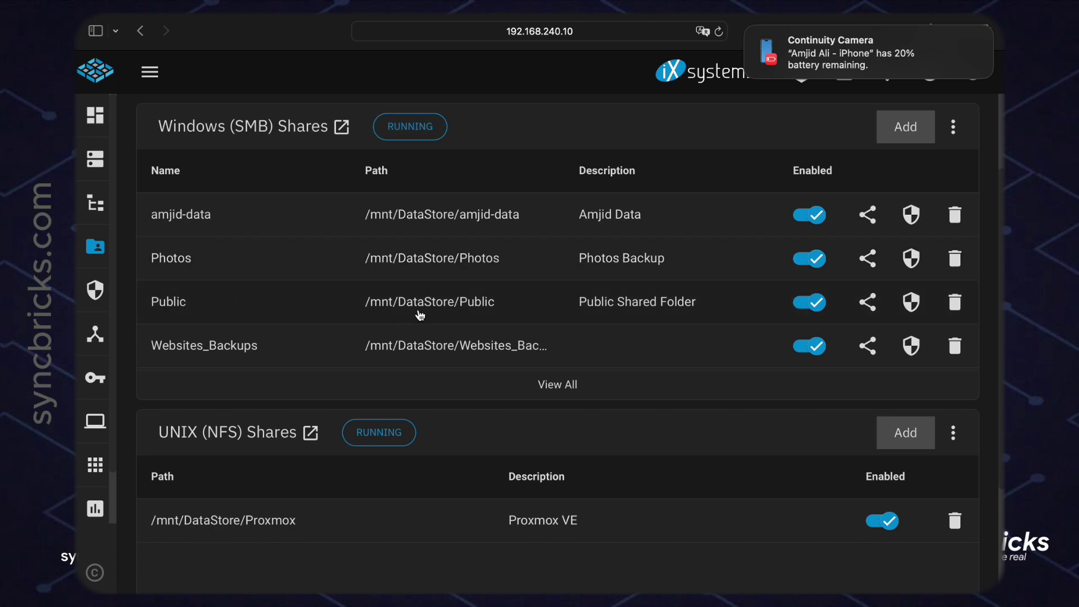
{"action": "scroll", "coordinate": [345, 230], "scroll_direction": "up", "scroll_amount": 3}
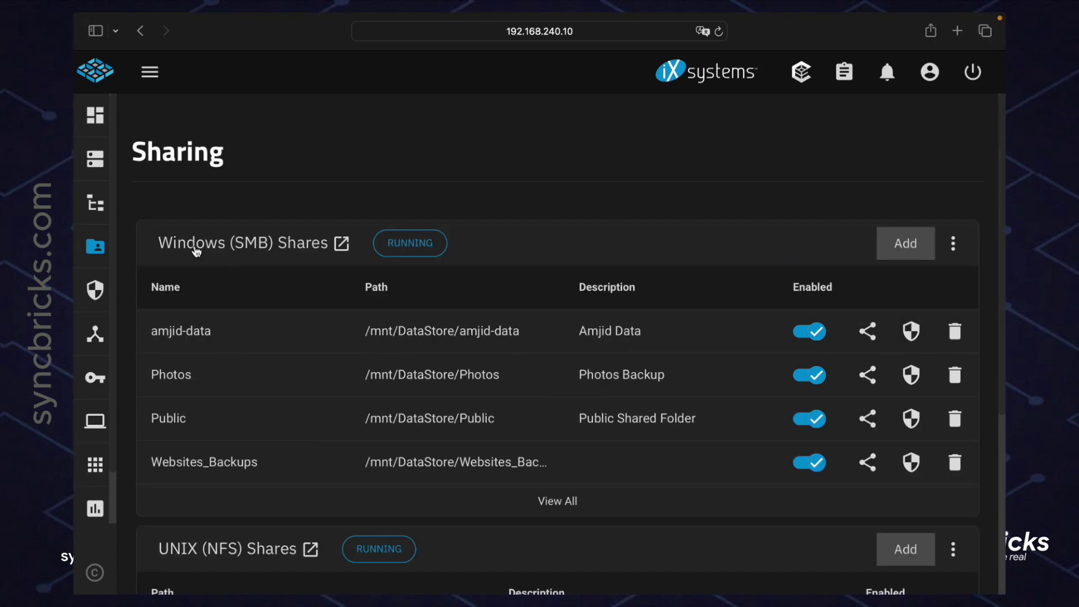
{"action": "scroll", "coordinate": [222, 251], "scroll_direction": "down", "scroll_amount": 5}
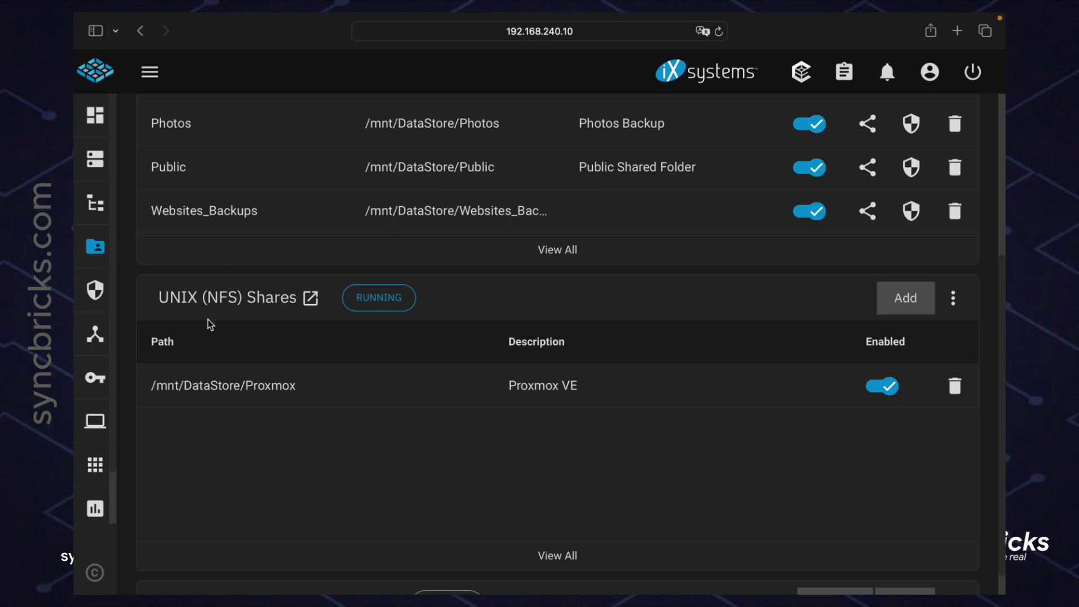
{"action": "scroll", "coordinate": [208, 324], "scroll_direction": "down", "scroll_amount": 1}
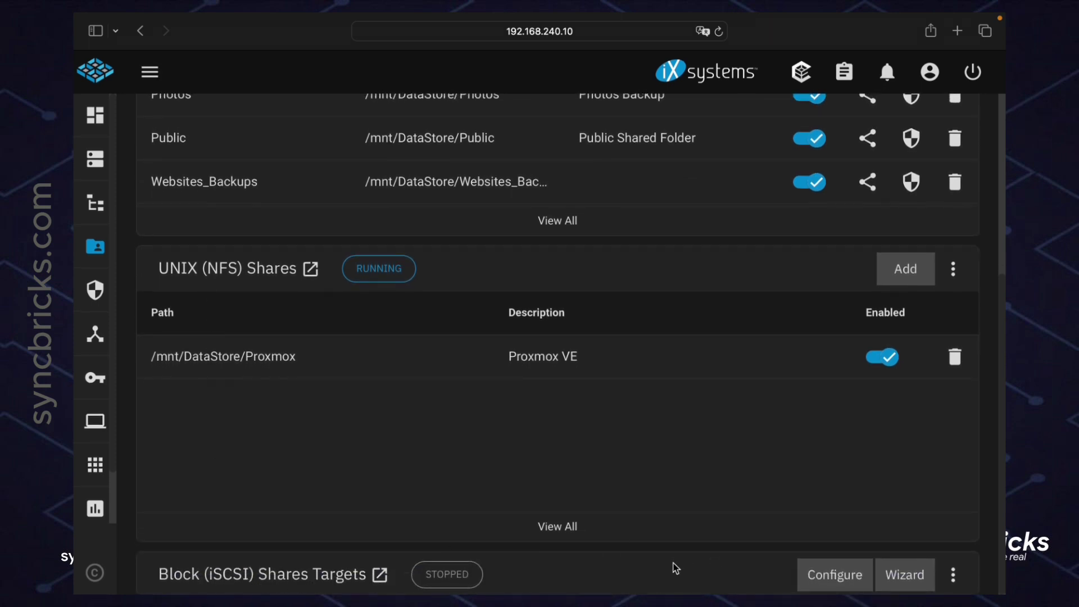
{"action": "scroll", "coordinate": [332, 565], "scroll_direction": "up", "scroll_amount": 5}
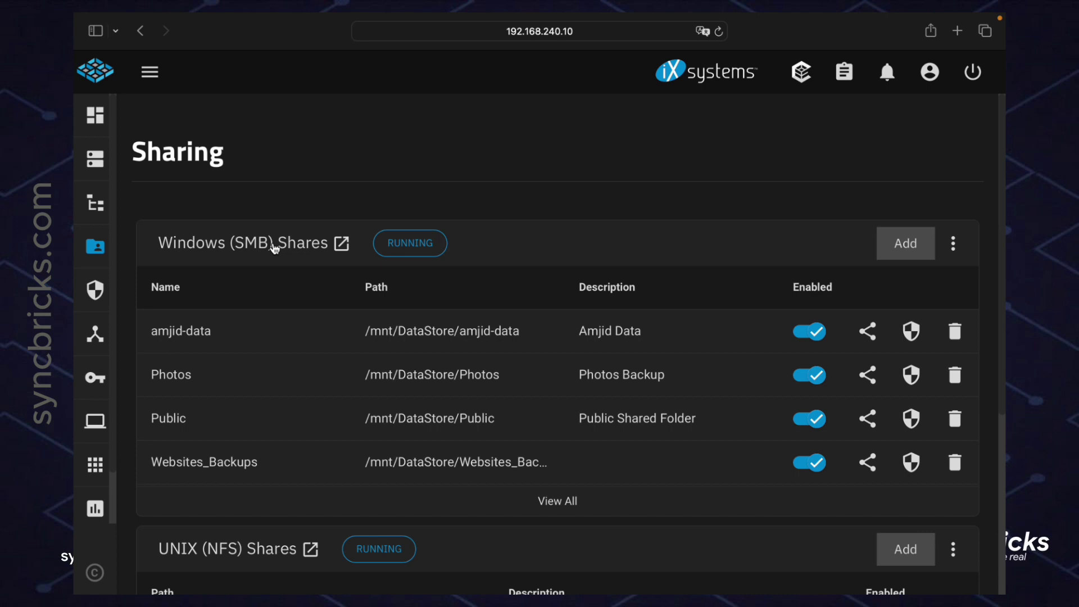
{"action": "scroll", "coordinate": [275, 247], "scroll_direction": "down", "scroll_amount": 3}
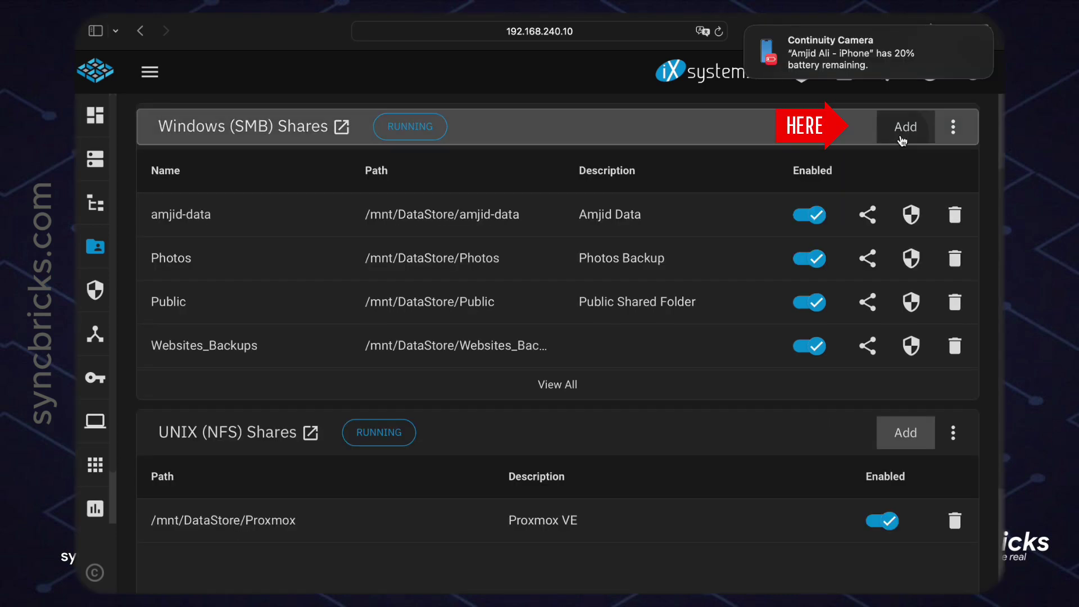
Step: Add a new SMB share with path /mnt/DataStore/phone-data
{"action": "left_click", "coordinate": [904, 125]}
{"action": "left_click", "coordinate": [628, 322]}
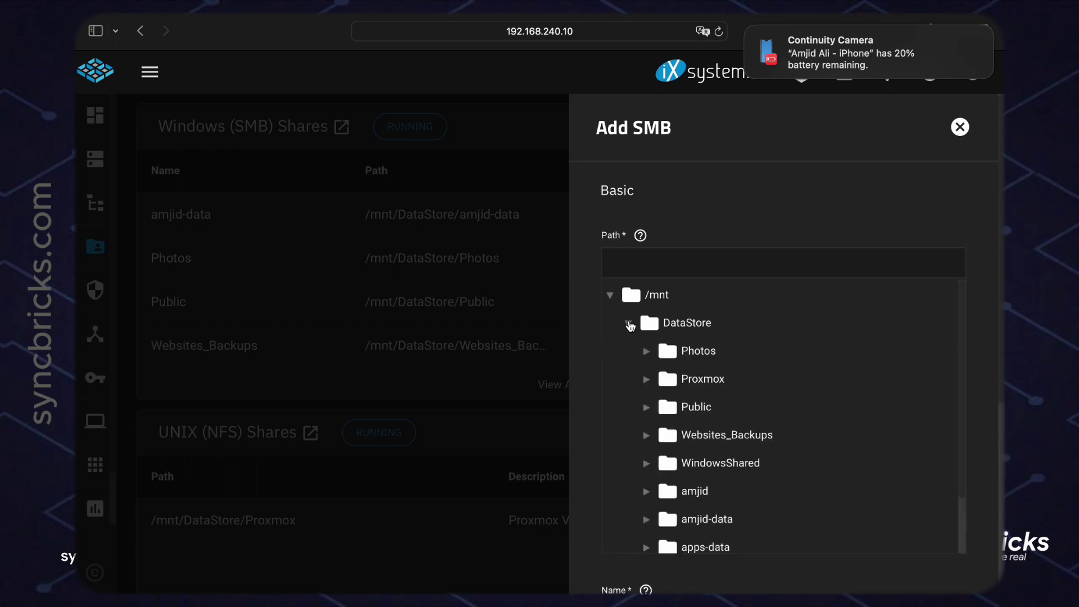
{"action": "scroll", "coordinate": [656, 392], "scroll_direction": "down", "scroll_amount": 2}
{"action": "scroll", "coordinate": [656, 393], "scroll_direction": "down", "scroll_amount": 3}
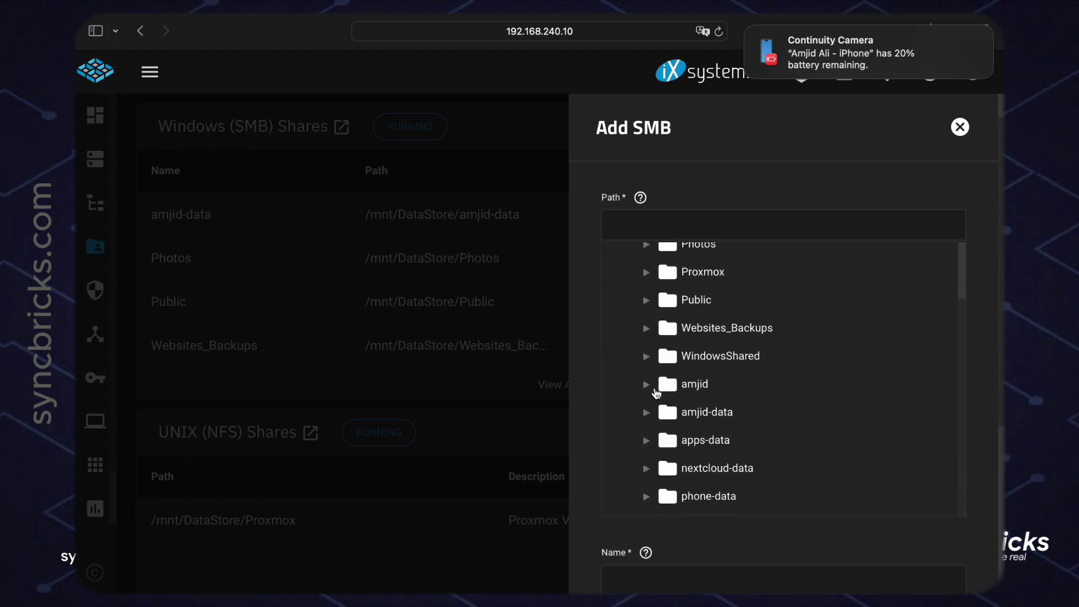
{"action": "left_click", "coordinate": [686, 500]}
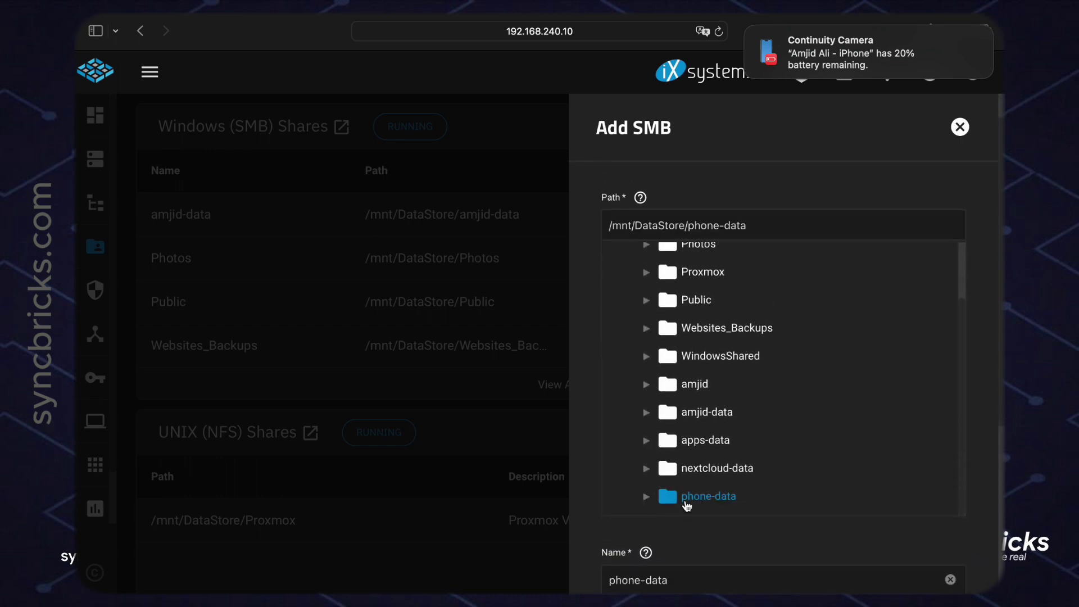
Step: Enter a phone-backup description for the share
{"action": "scroll", "coordinate": [764, 289], "scroll_direction": "down", "scroll_amount": 5}
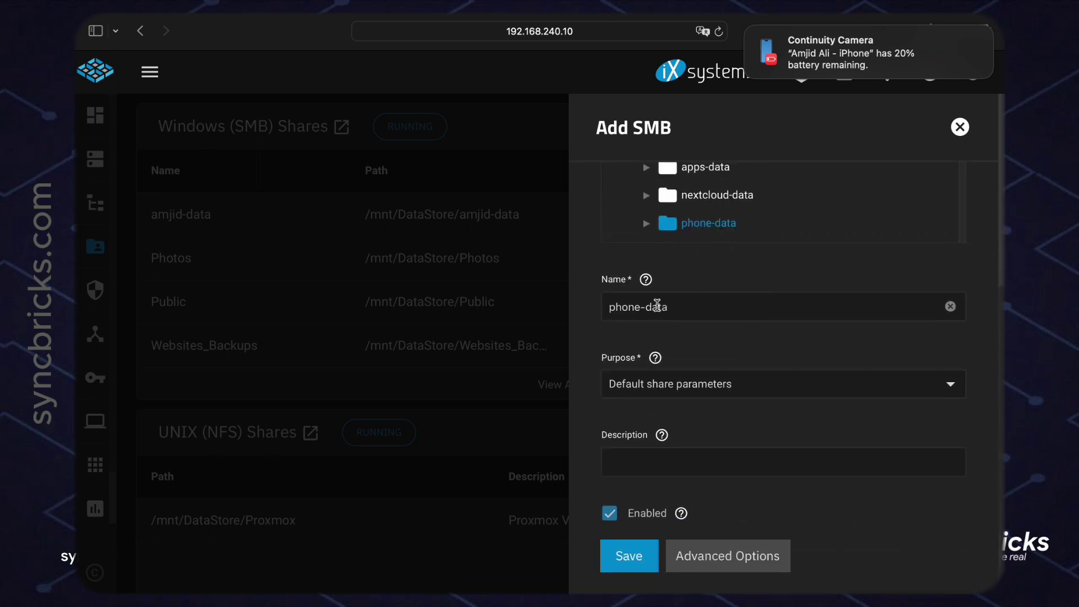
{"action": "left_click", "coordinate": [673, 459]}
{"action": "type", "text": "Phone Backup on Network"}
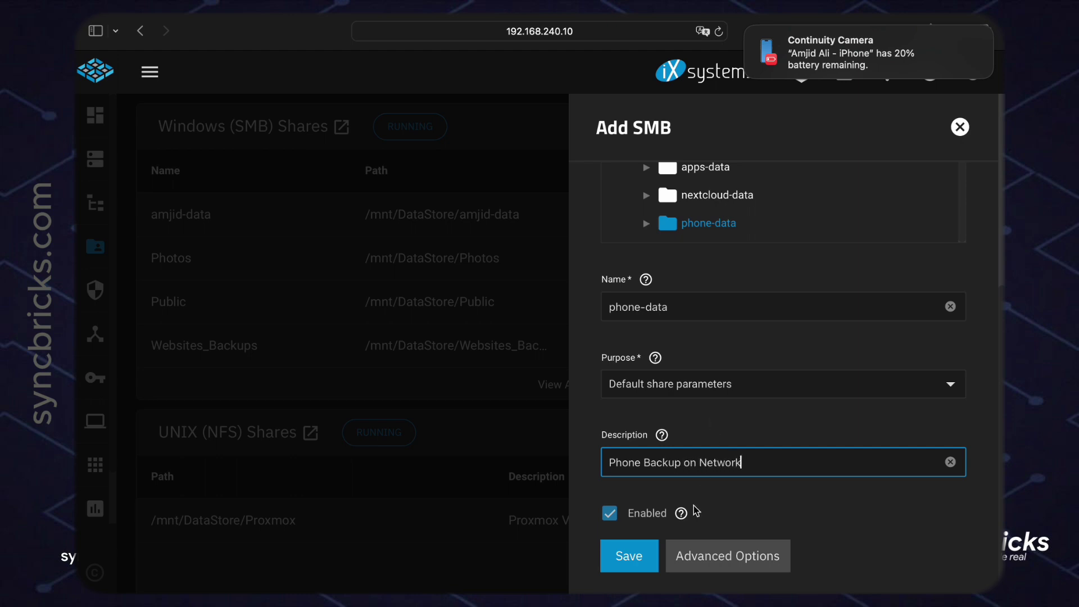
Step: Show Advanced Options and review ACL, shadow copies and SMB2/3 durable handles settings
{"action": "left_click", "coordinate": [704, 554]}
{"action": "scroll", "coordinate": [707, 560], "scroll_direction": "down", "scroll_amount": 5}
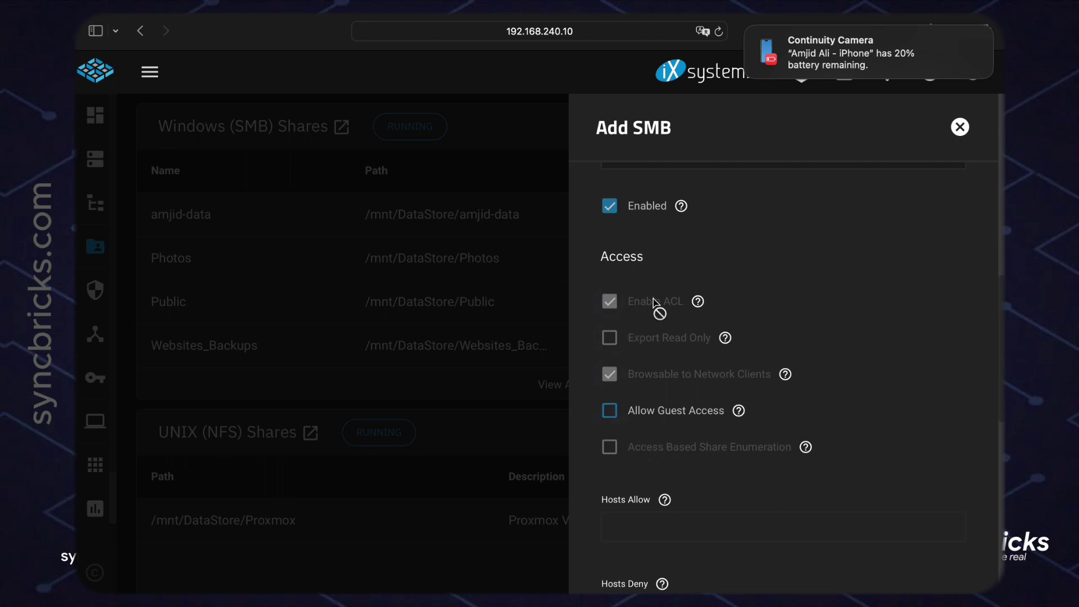
{"action": "scroll", "coordinate": [661, 316], "scroll_direction": "down", "scroll_amount": 1}
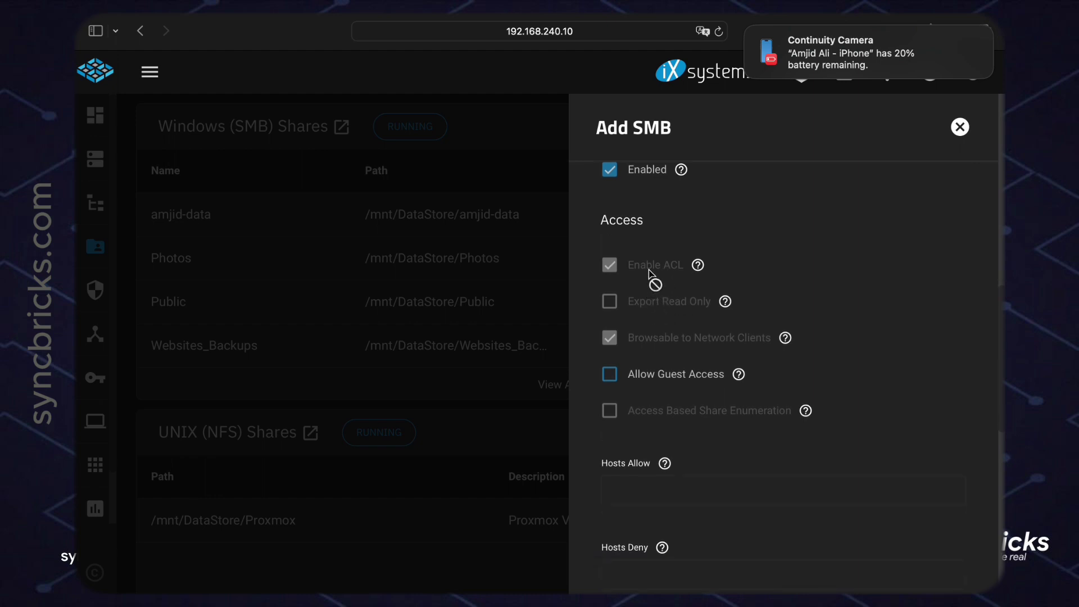
{"action": "scroll", "coordinate": [644, 297], "scroll_direction": "down", "scroll_amount": 6}
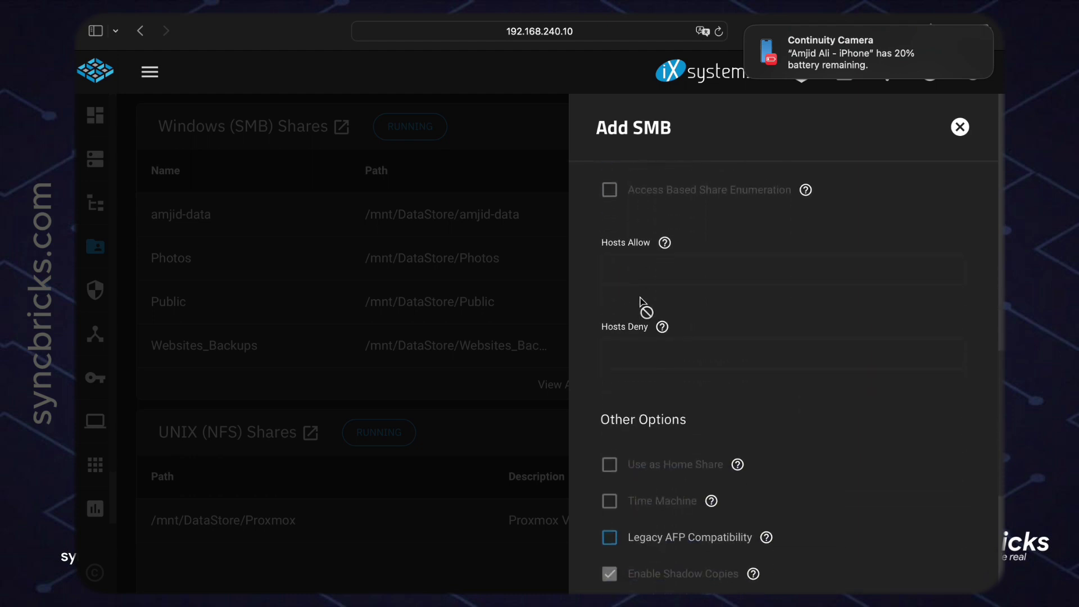
{"action": "scroll", "coordinate": [643, 306], "scroll_direction": "down", "scroll_amount": 6}
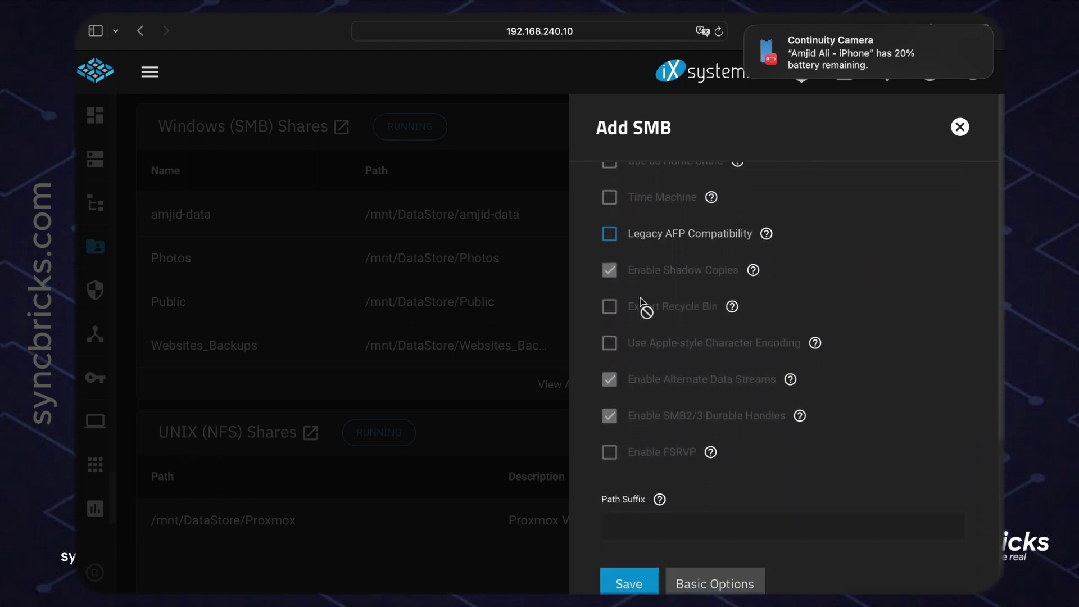
{"action": "scroll", "coordinate": [641, 298], "scroll_direction": "up", "scroll_amount": 3}
{"action": "scroll", "coordinate": [638, 292], "scroll_direction": "down", "scroll_amount": 3}
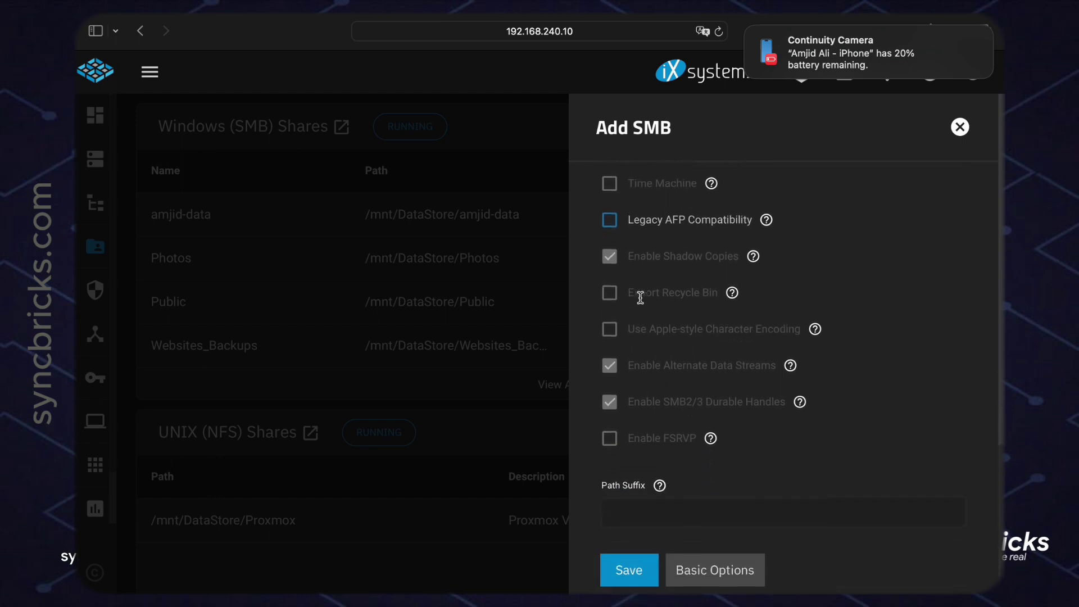
{"action": "scroll", "coordinate": [626, 440], "scroll_direction": "up", "scroll_amount": 7}
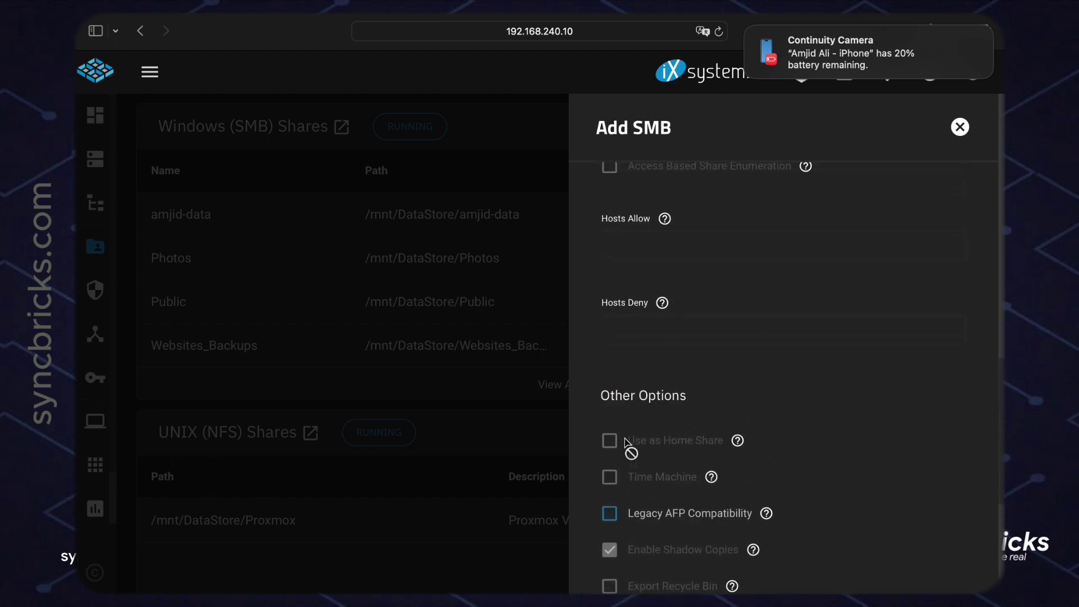
{"action": "scroll", "coordinate": [658, 337], "scroll_direction": "down", "scroll_amount": 2}
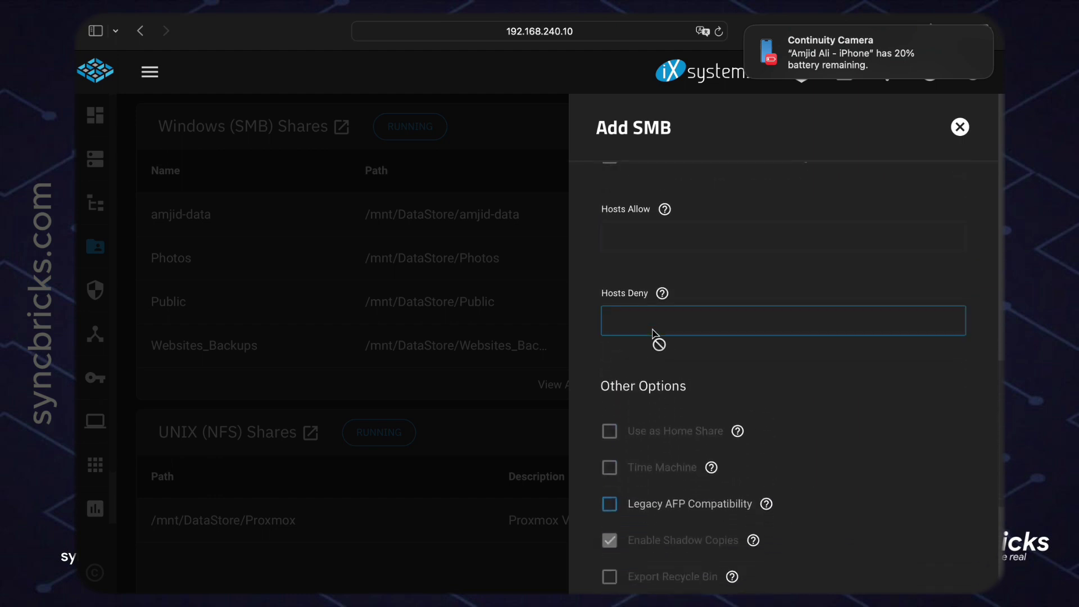
{"action": "scroll", "coordinate": [655, 337], "scroll_direction": "up", "scroll_amount": 5}
{"action": "scroll", "coordinate": [654, 335], "scroll_direction": "down", "scroll_amount": 9}
{"action": "scroll", "coordinate": [653, 335], "scroll_direction": "down", "scroll_amount": 2}
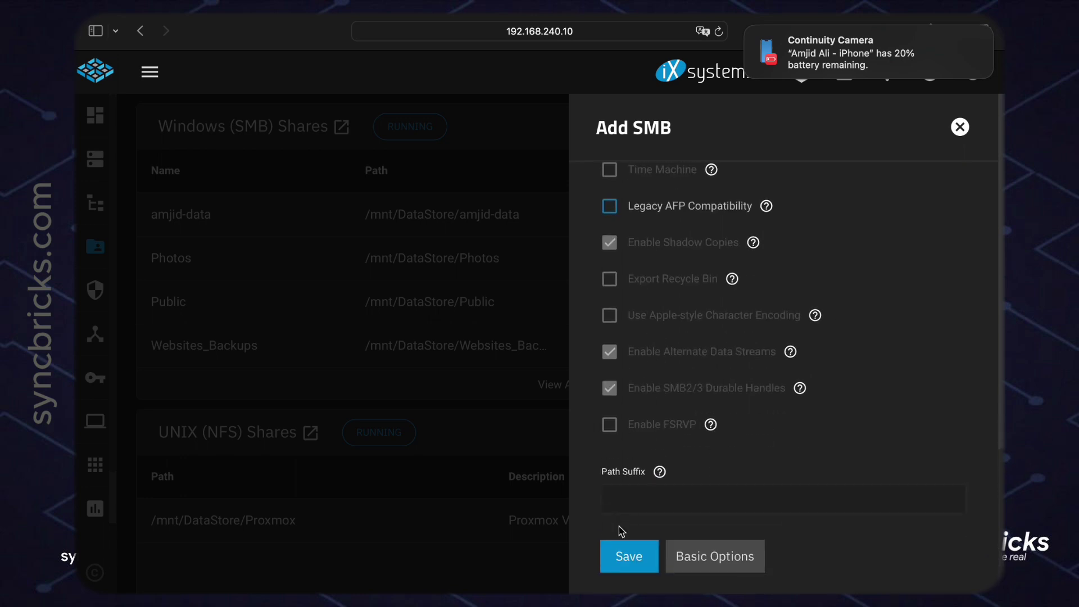
Step: Save the phone-data share, restart the SMB service, and open the share's ACL editor
{"action": "left_click", "coordinate": [631, 557]}
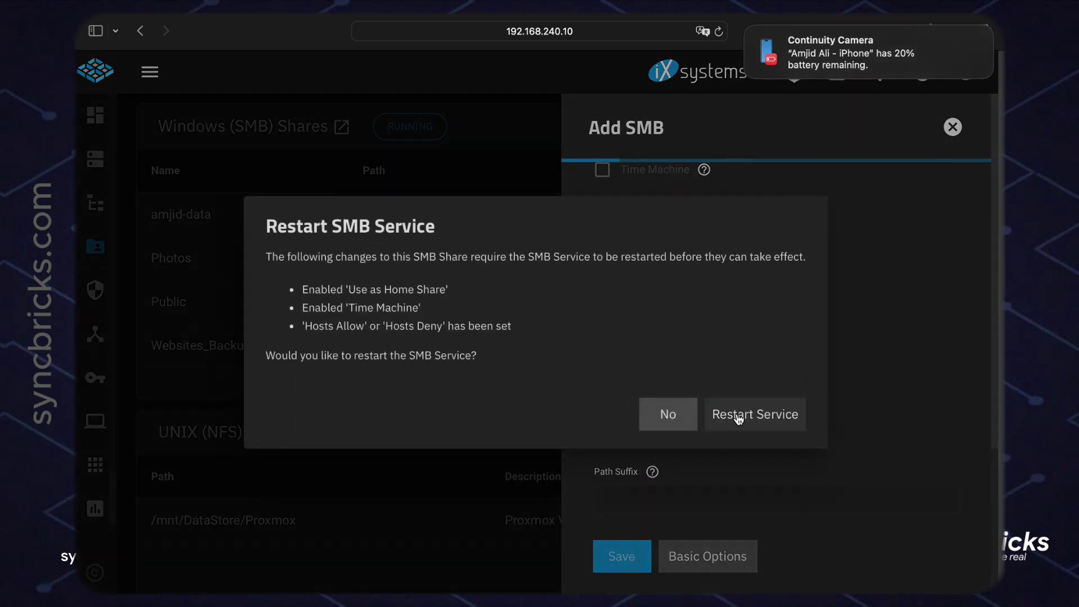
{"action": "left_click", "coordinate": [738, 416]}
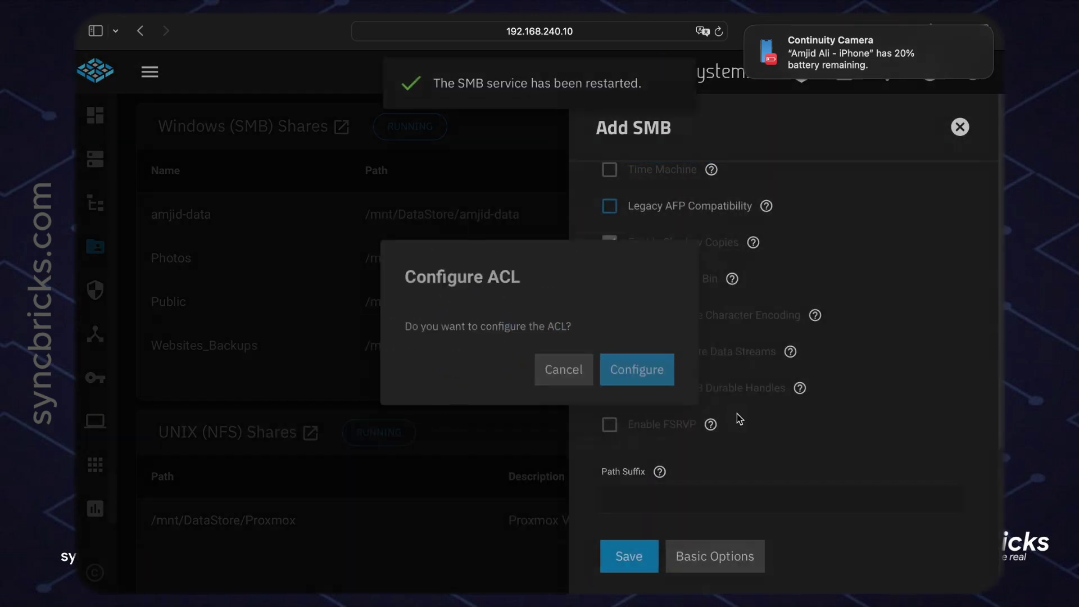
{"action": "left_click", "coordinate": [647, 379]}
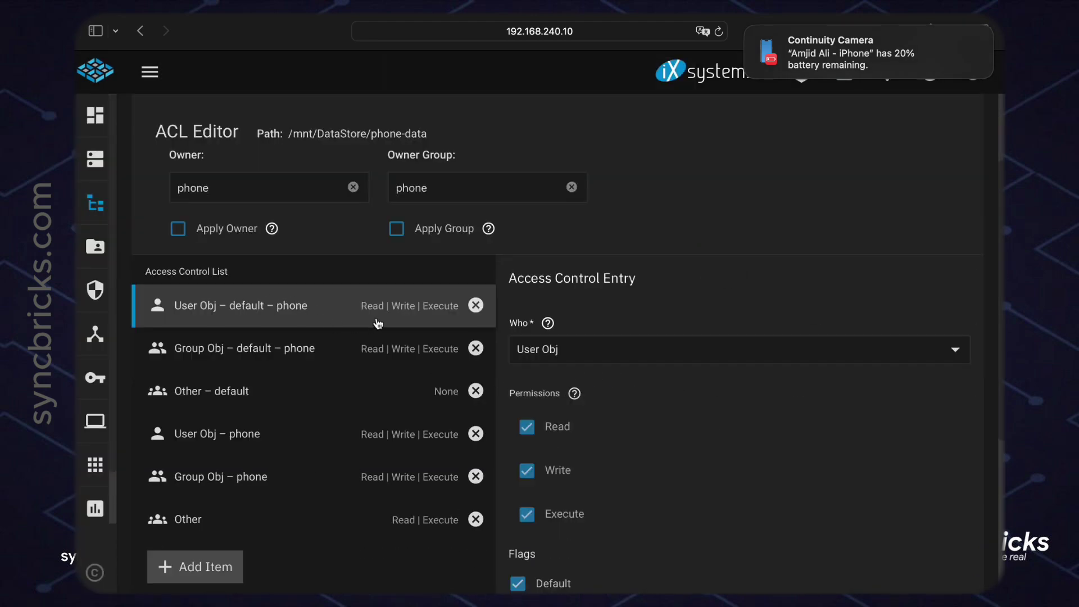
{"action": "scroll", "coordinate": [385, 326], "scroll_direction": "down", "scroll_amount": 2}
{"action": "scroll", "coordinate": [386, 326], "scroll_direction": "down", "scroll_amount": 3}
{"action": "scroll", "coordinate": [383, 323], "scroll_direction": "up", "scroll_amount": 3}
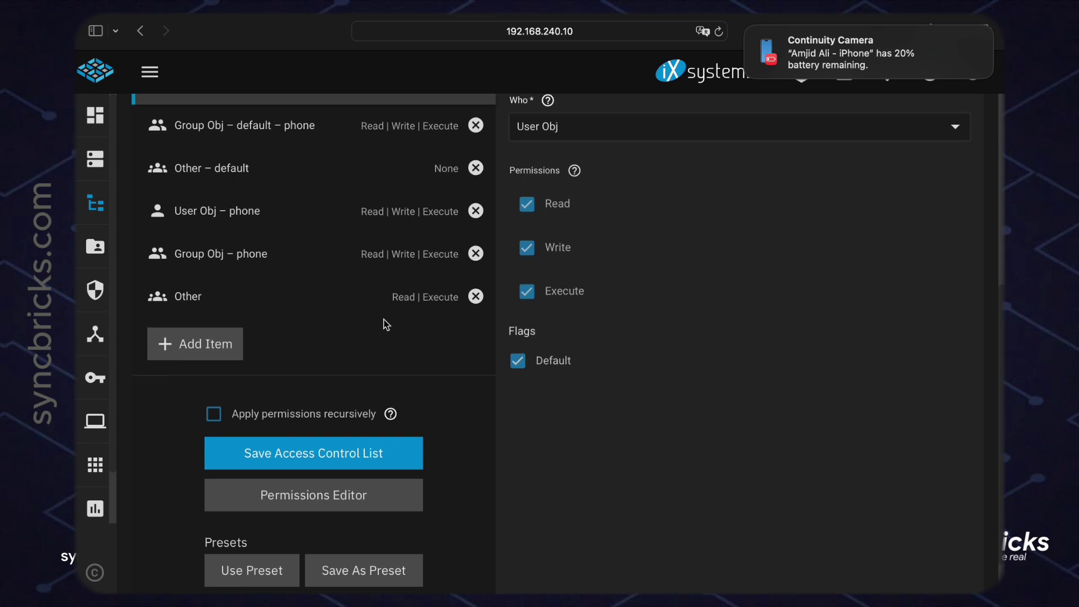
Step: Remove Read and Execute from the Other ACL entry and save the access control list
{"action": "left_click", "coordinate": [250, 373]}
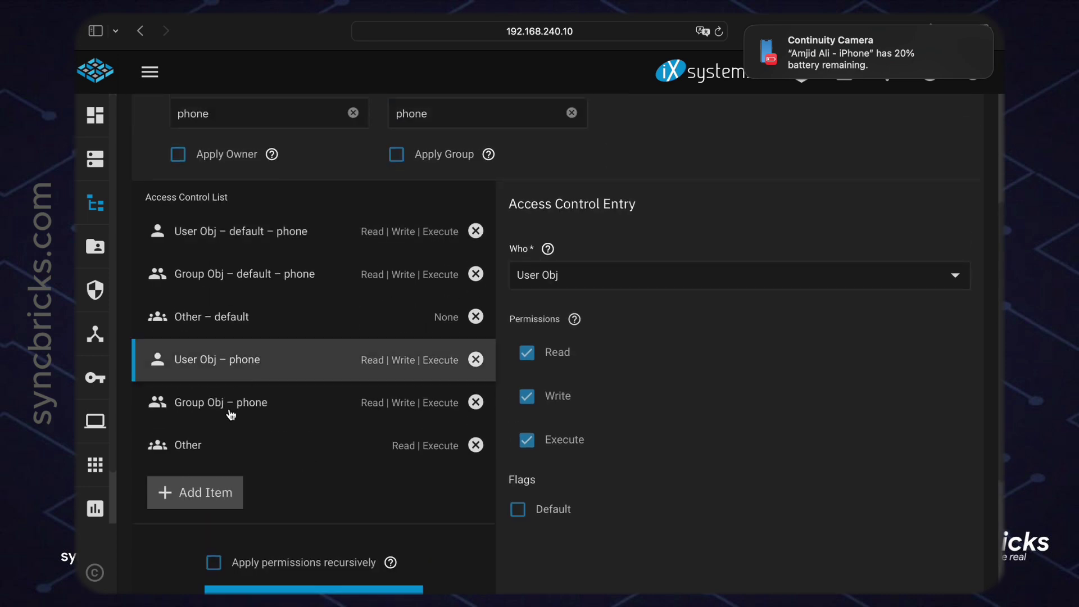
{"action": "left_click", "coordinate": [214, 442]}
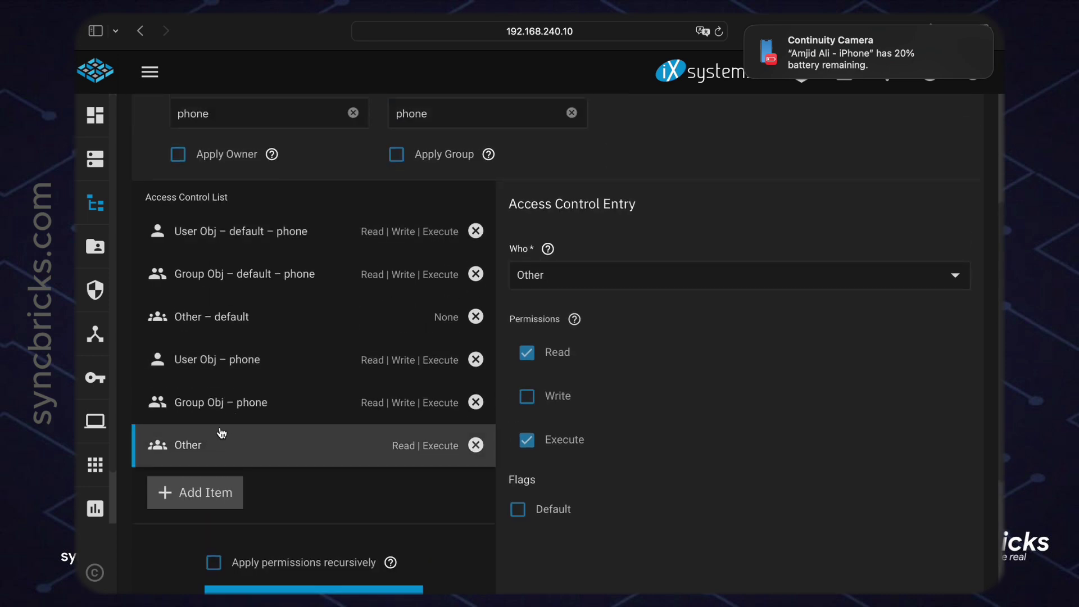
{"action": "left_click", "coordinate": [527, 353]}
{"action": "left_click", "coordinate": [527, 440]}
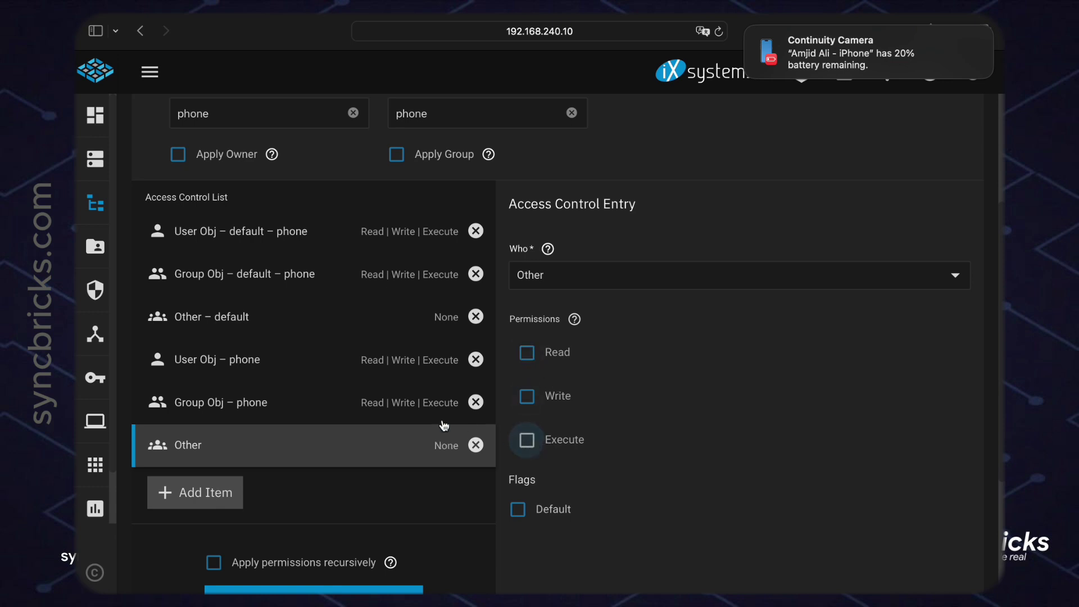
{"action": "scroll", "coordinate": [414, 390], "scroll_direction": "up", "scroll_amount": 1}
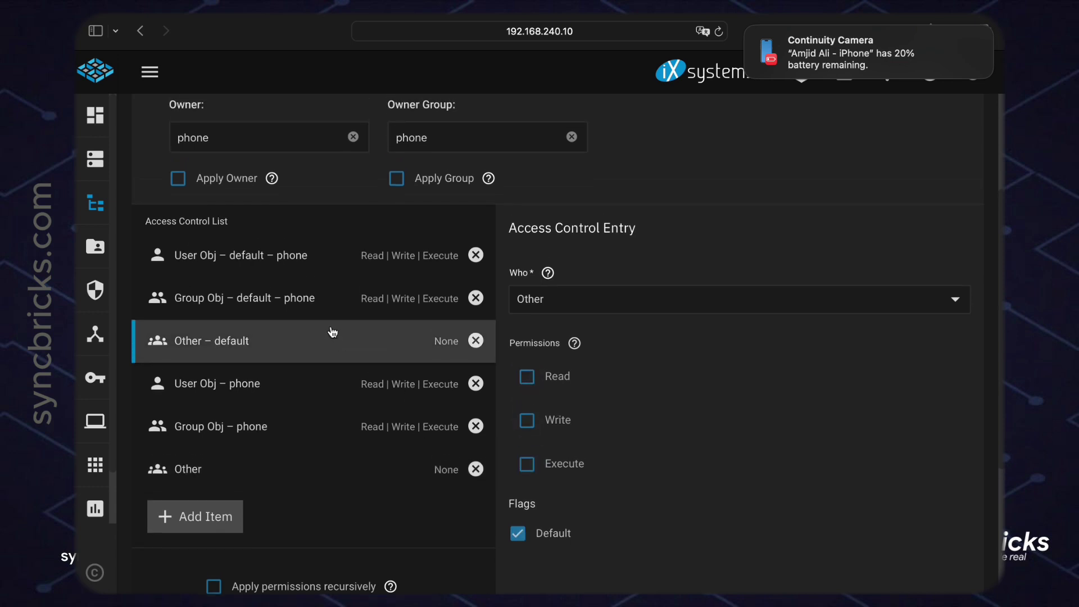
{"action": "left_click", "coordinate": [323, 311]}
{"action": "scroll", "coordinate": [308, 284], "scroll_direction": "down", "scroll_amount": 5}
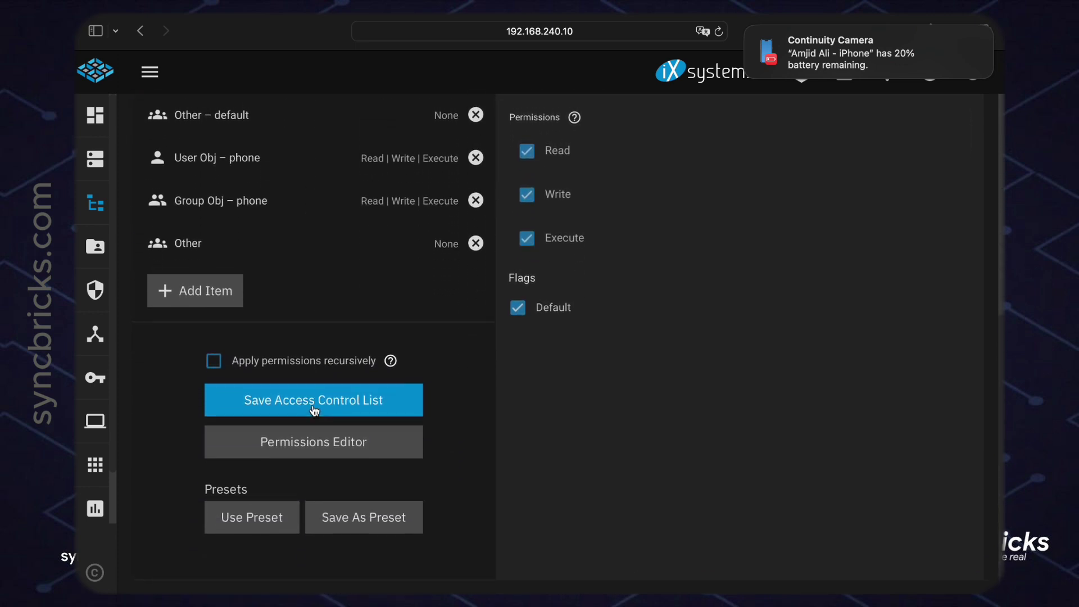
{"action": "left_click", "coordinate": [313, 412]}
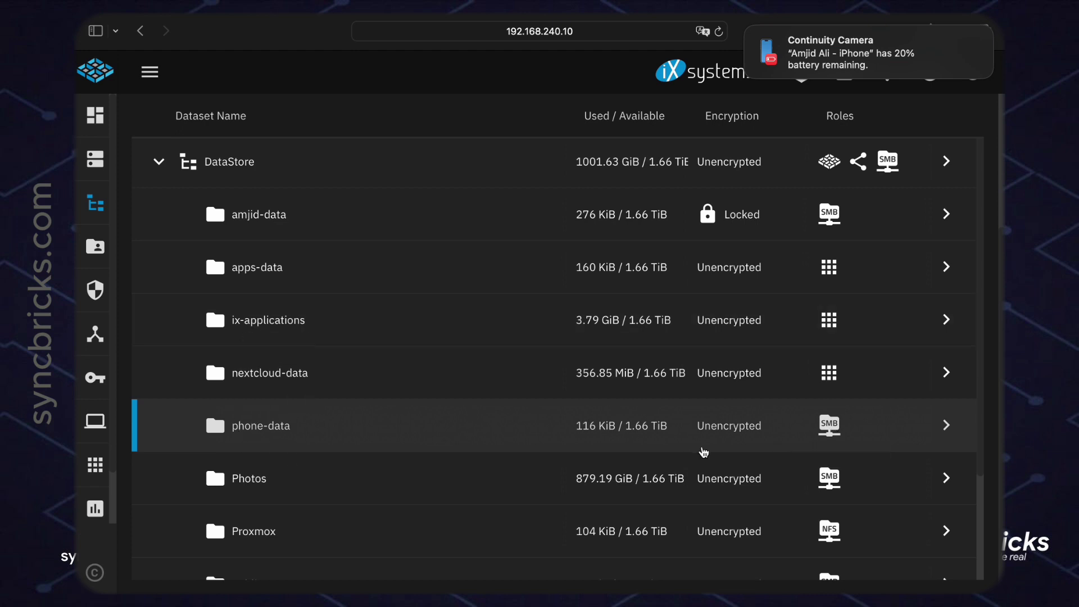
Step: Collapse DataStore in Datasets and bring the Finder window to the front
{"action": "left_click", "coordinate": [160, 162]}
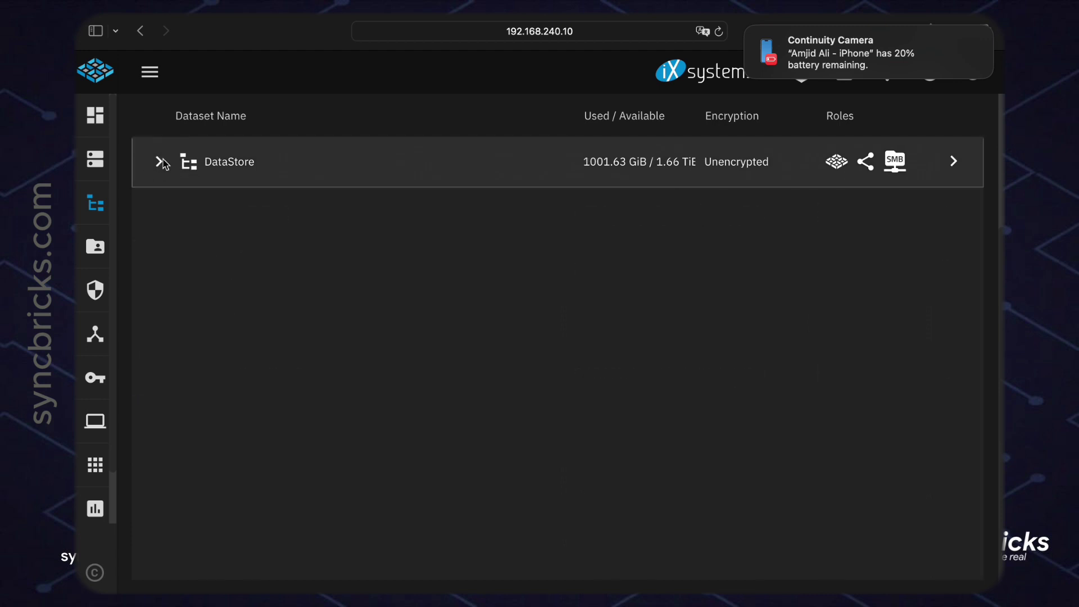
{"action": "key", "text": "F11"}
{"action": "mouse_move", "coordinate": [172, 571]}
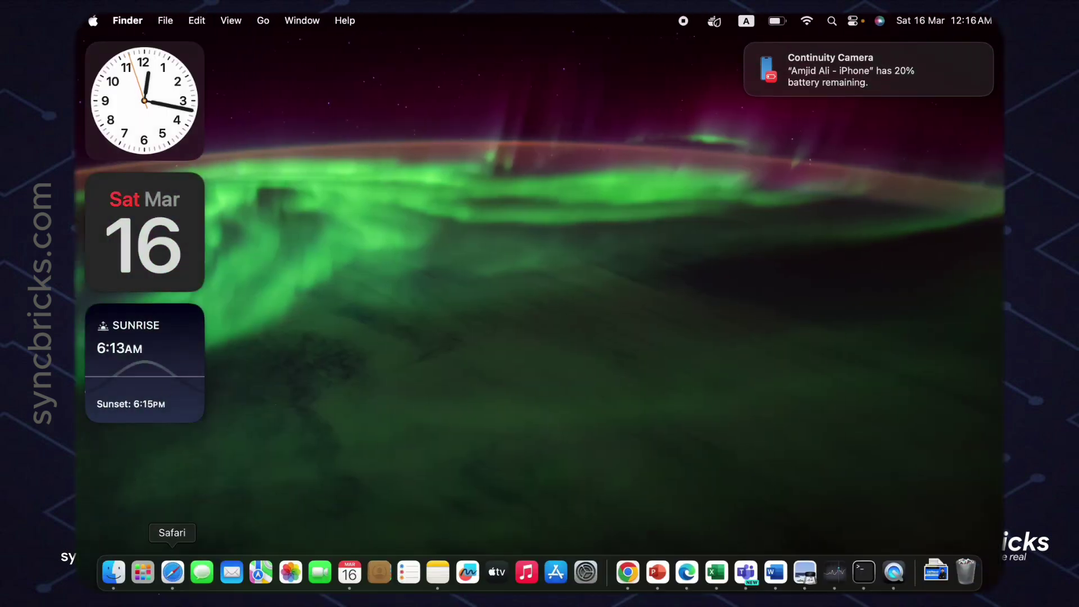
{"action": "key", "text": "ctrl+Up"}
{"action": "left_click", "coordinate": [454, 40]}
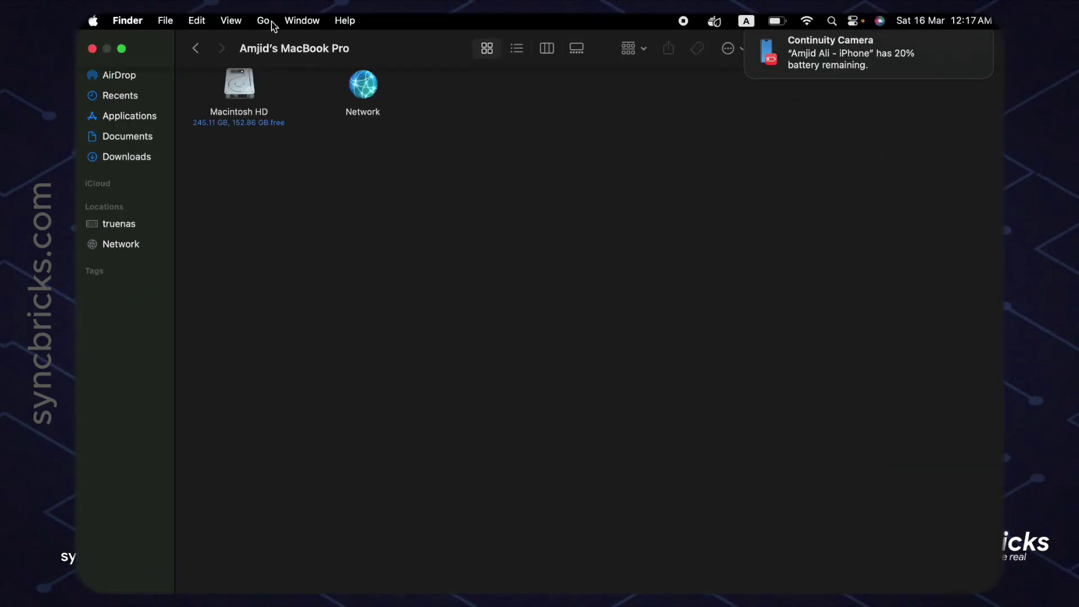
Step: Connect to the server at smb://192.168.240.10 through Go > Connect to Server
{"action": "left_click", "coordinate": [272, 21]}
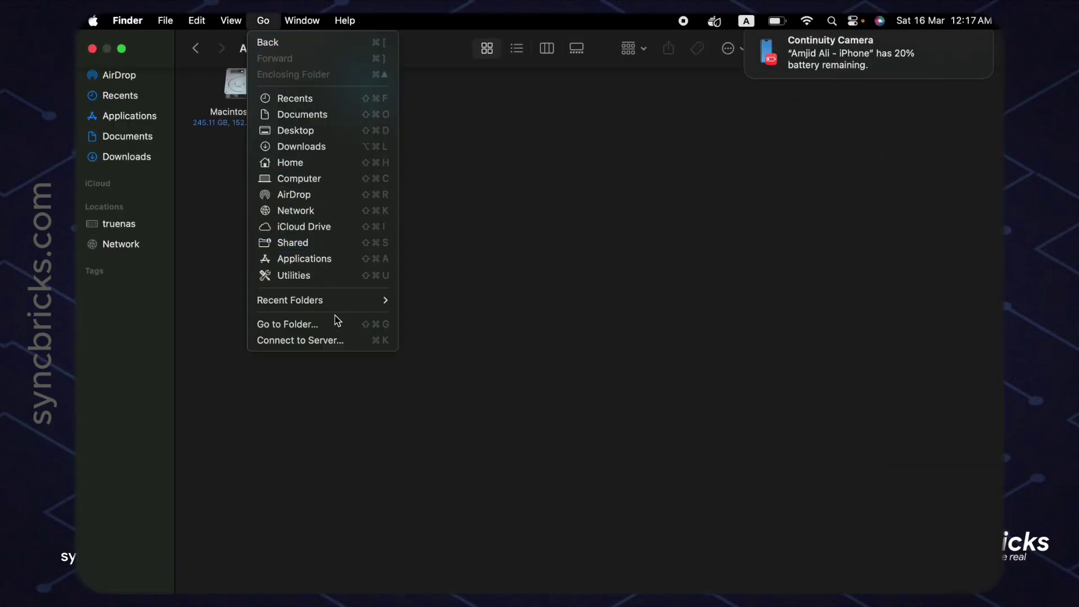
{"action": "left_click", "coordinate": [335, 340]}
{"action": "type", "text": "afp://"}
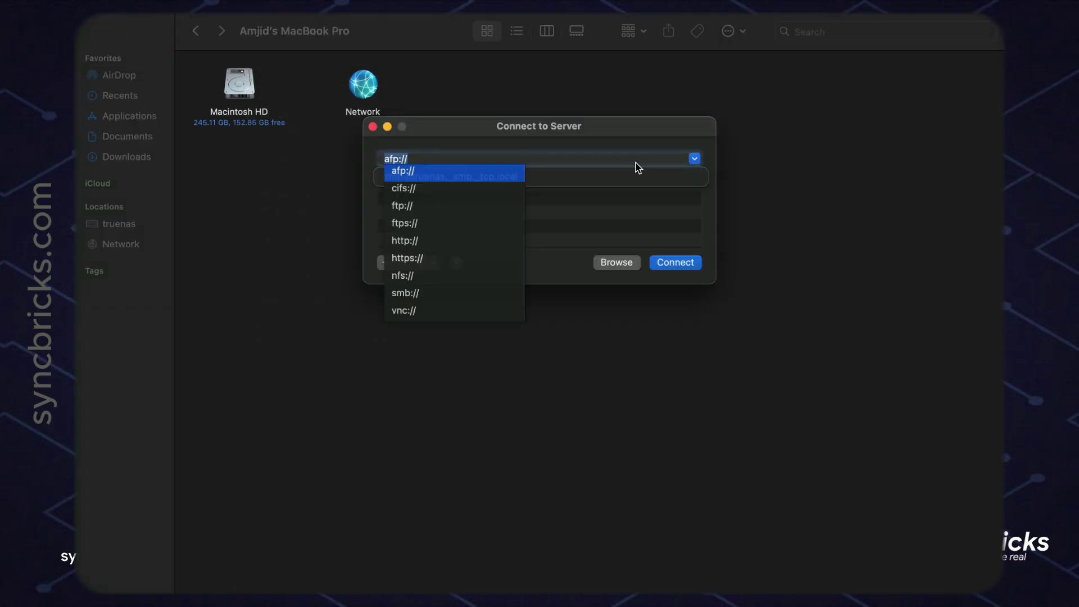
{"action": "key", "text": "Down"}
{"action": "key", "text": "Down"}
{"action": "key", "text": "Down"}
{"action": "key", "text": "Down"}
{"action": "key", "text": "Down"}
{"action": "key", "text": "Down"}
{"action": "key", "text": "Down"}
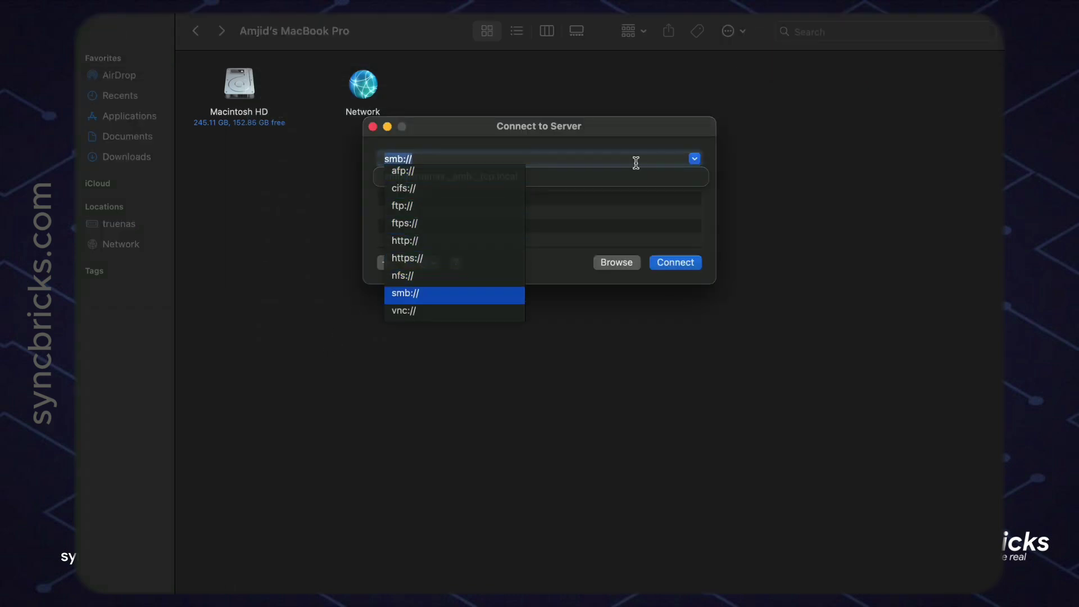
{"action": "key", "text": "Return"}
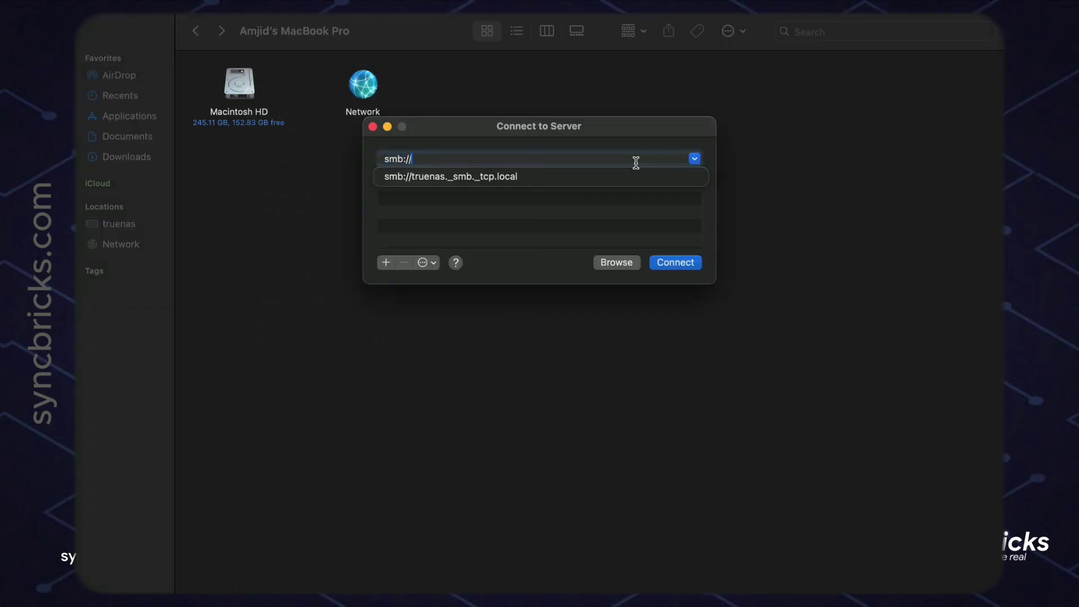
{"action": "type", "text": "192.168.240.10"}
{"action": "left_click", "coordinate": [579, 245]}
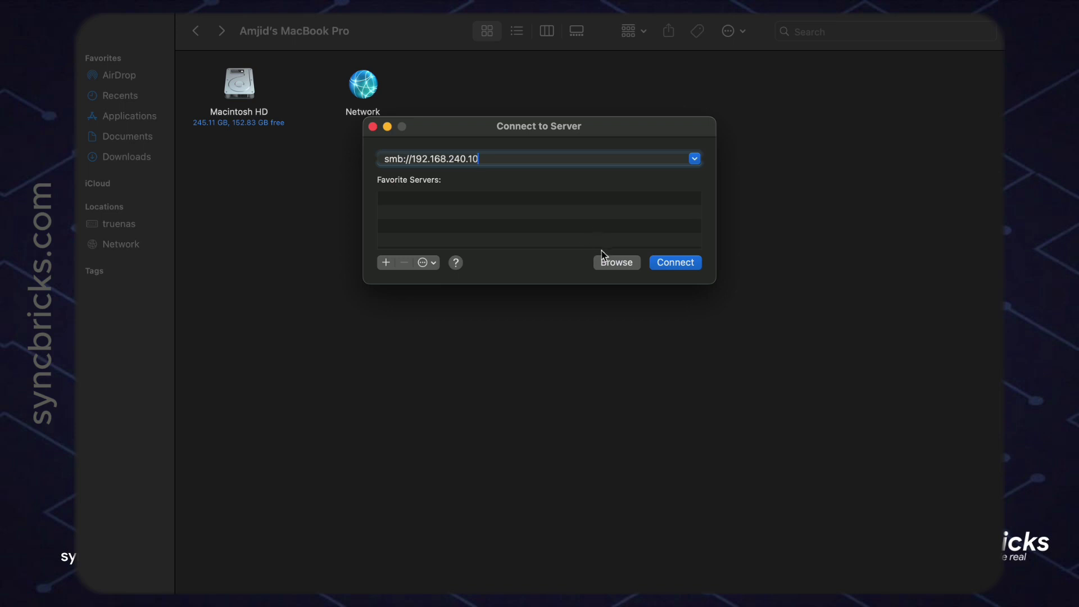
{"action": "left_click", "coordinate": [658, 263]}
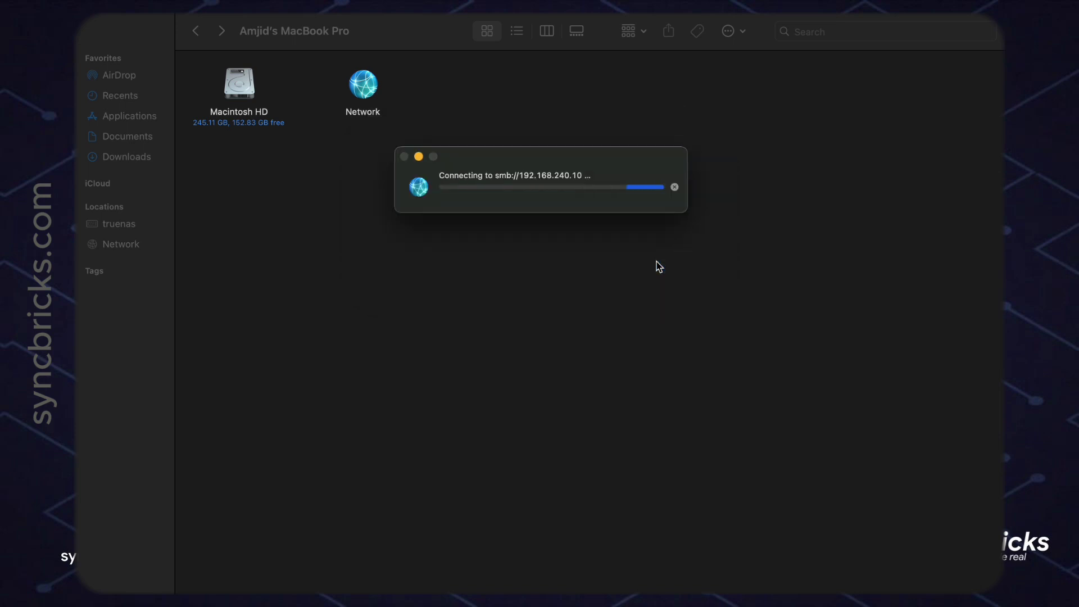
Step: Log in as registered user phone with the account password, remembering it in the keychain
{"action": "left_click", "coordinate": [603, 279]}
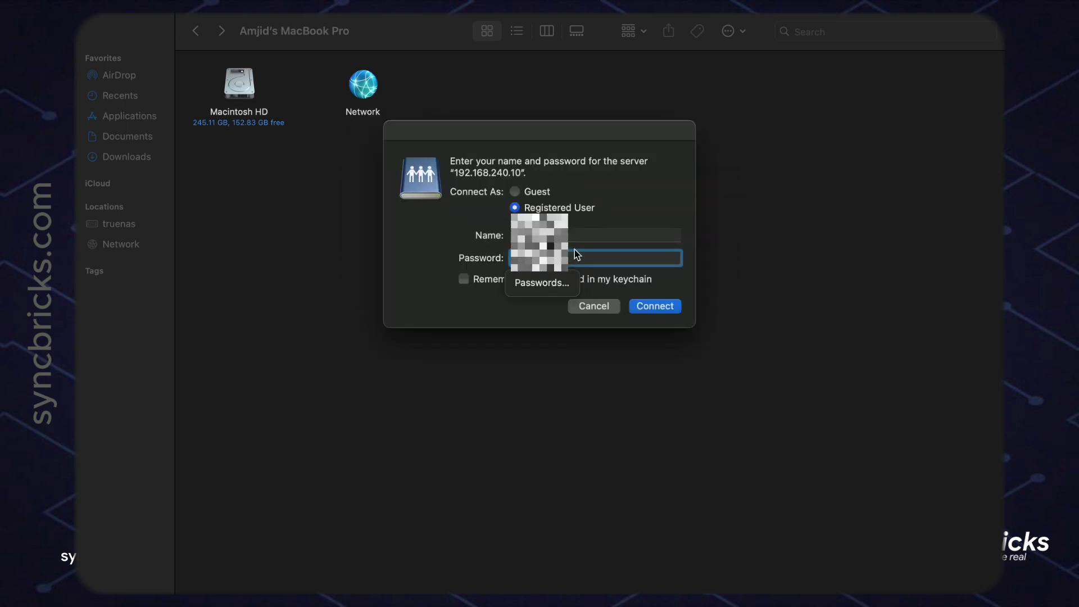
{"action": "left_click", "coordinate": [572, 240]}
{"action": "type", "text": "phone"}
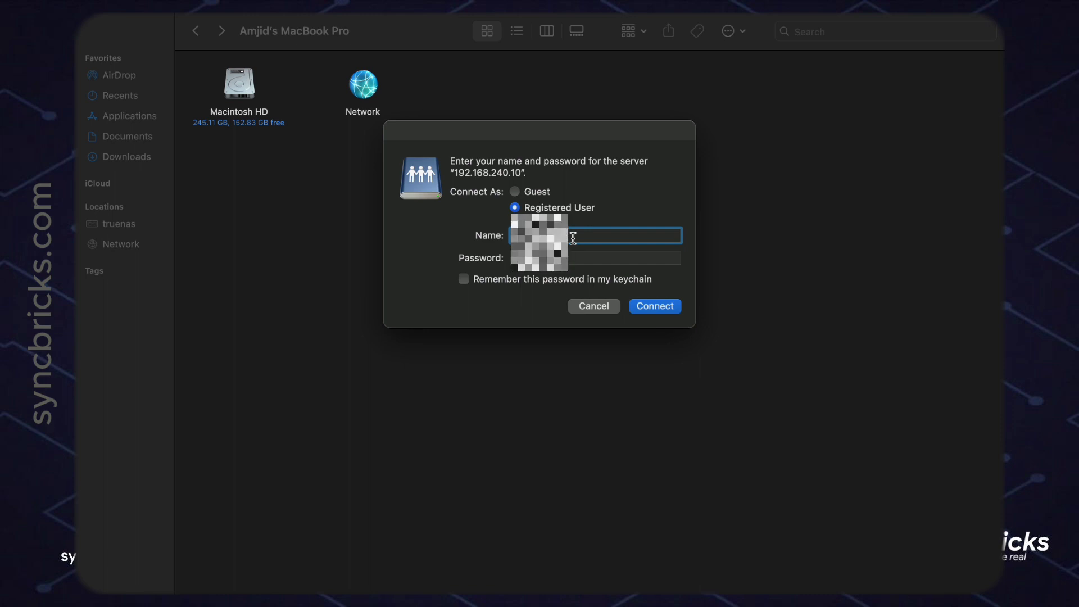
{"action": "left_click", "coordinate": [595, 257]}
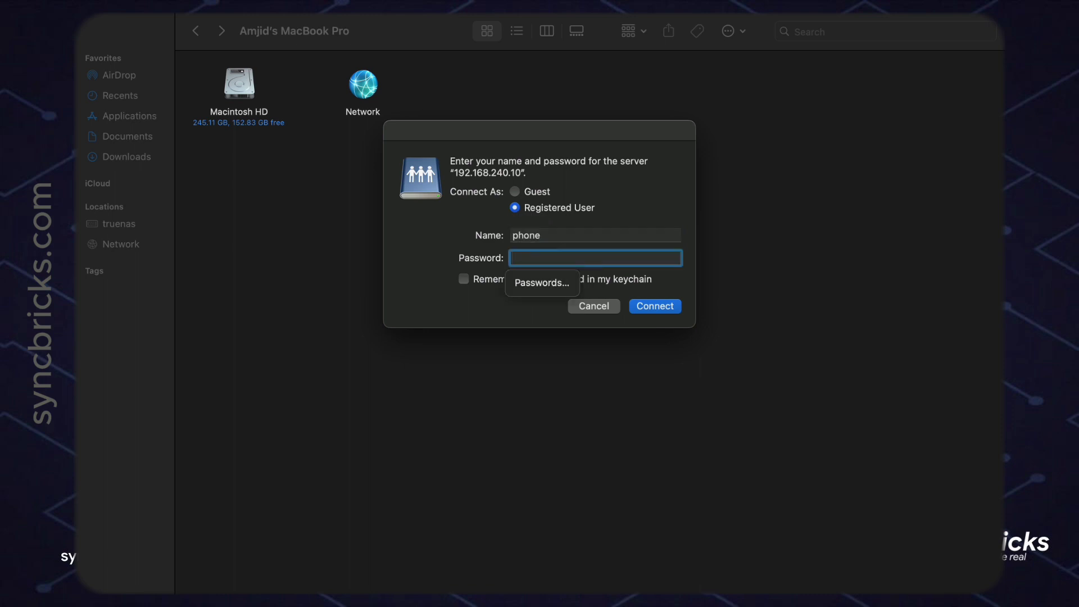
{"action": "type", "text": "••••••••••"}
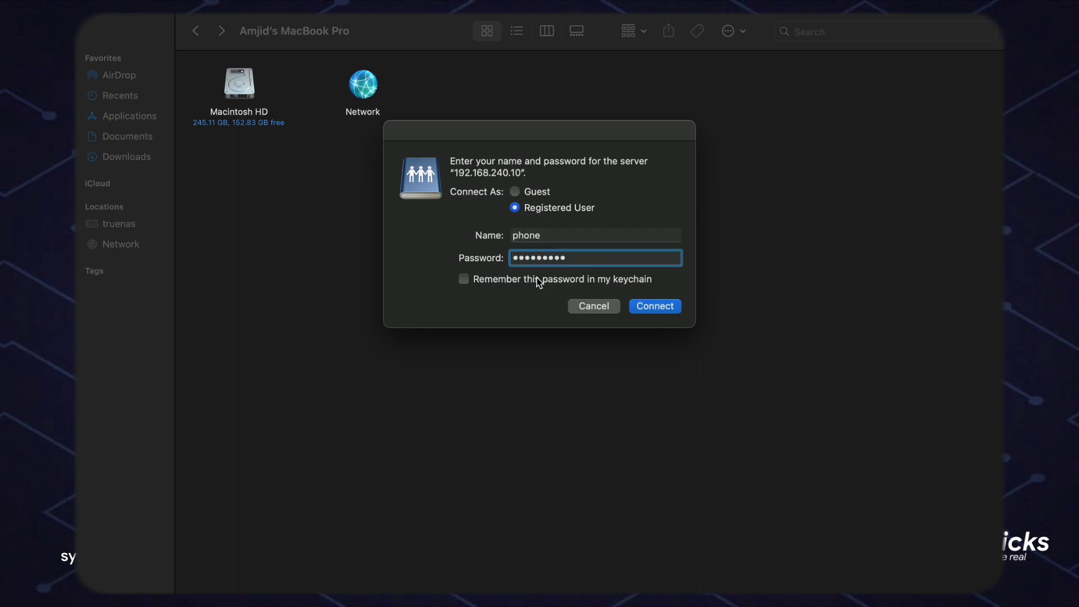
{"action": "left_click", "coordinate": [537, 281]}
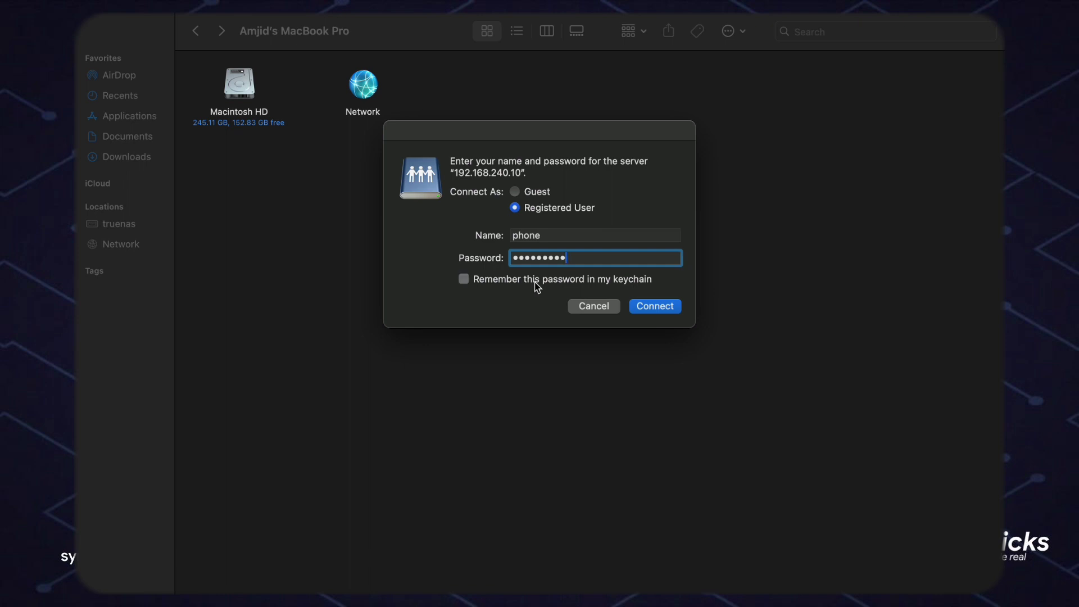
Step: Connect, mount the phone-data share, and open the server in the sidebar
{"action": "left_click", "coordinate": [654, 311]}
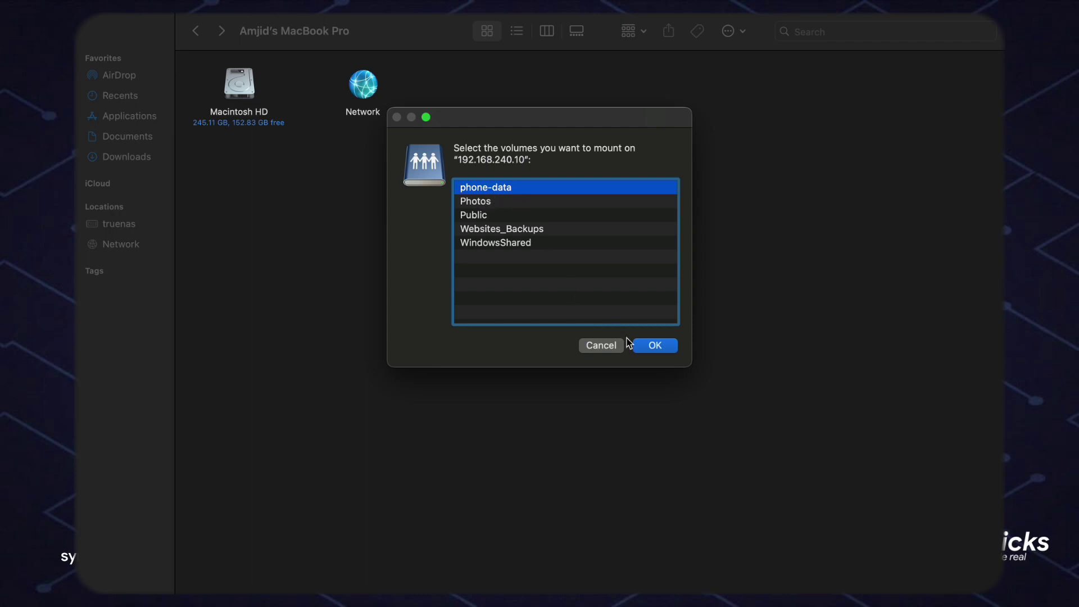
{"action": "left_click", "coordinate": [646, 345]}
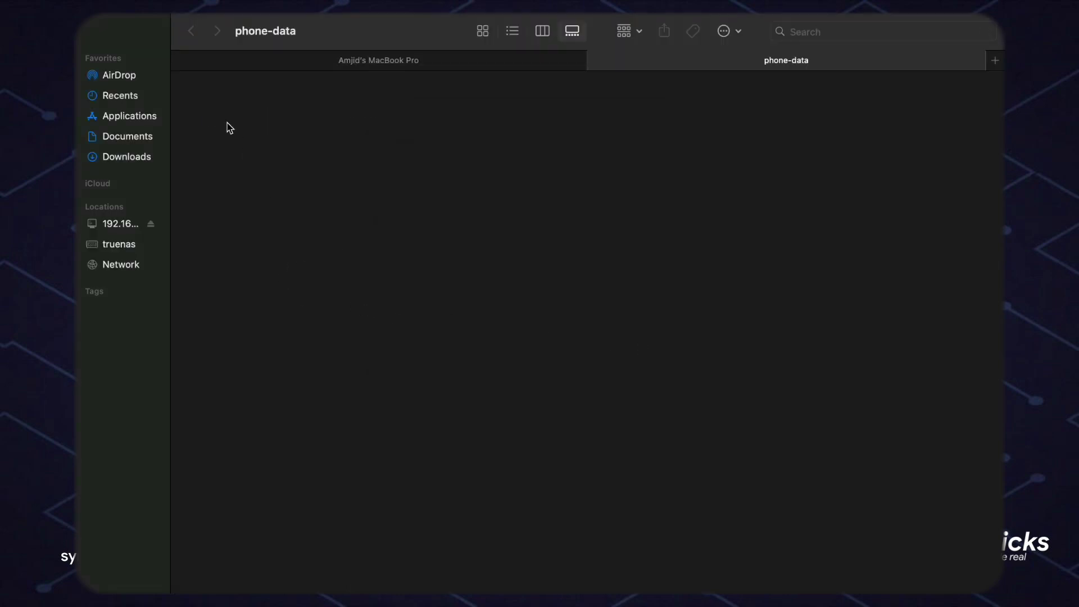
{"action": "left_click", "coordinate": [124, 225]}
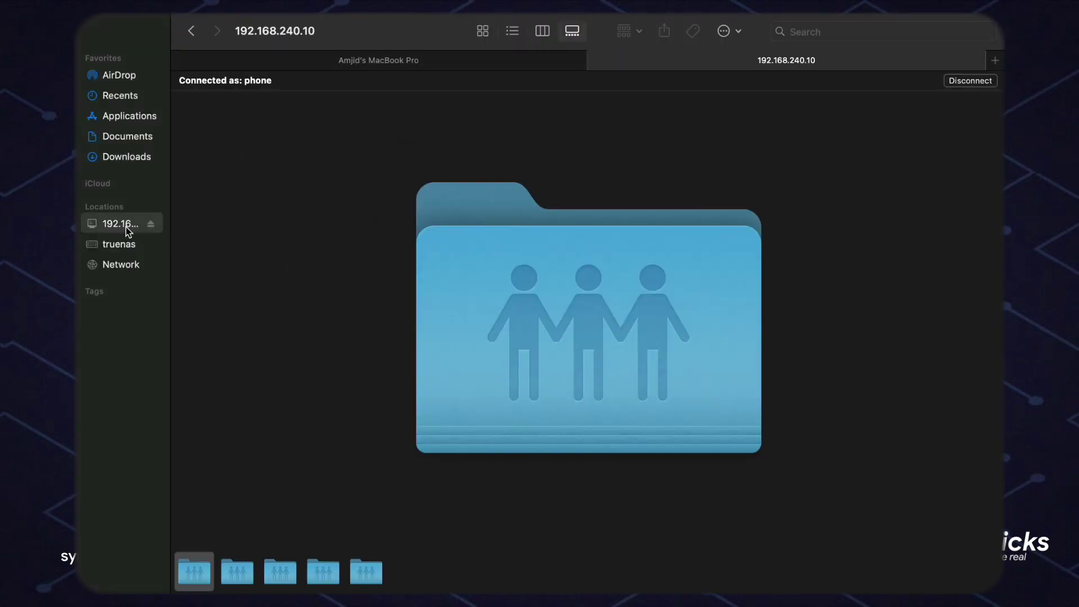
Step: Copy Keyword Stats 2024-03-15 at 15_00_09.csv from Recents
{"action": "left_click", "coordinate": [320, 247]}
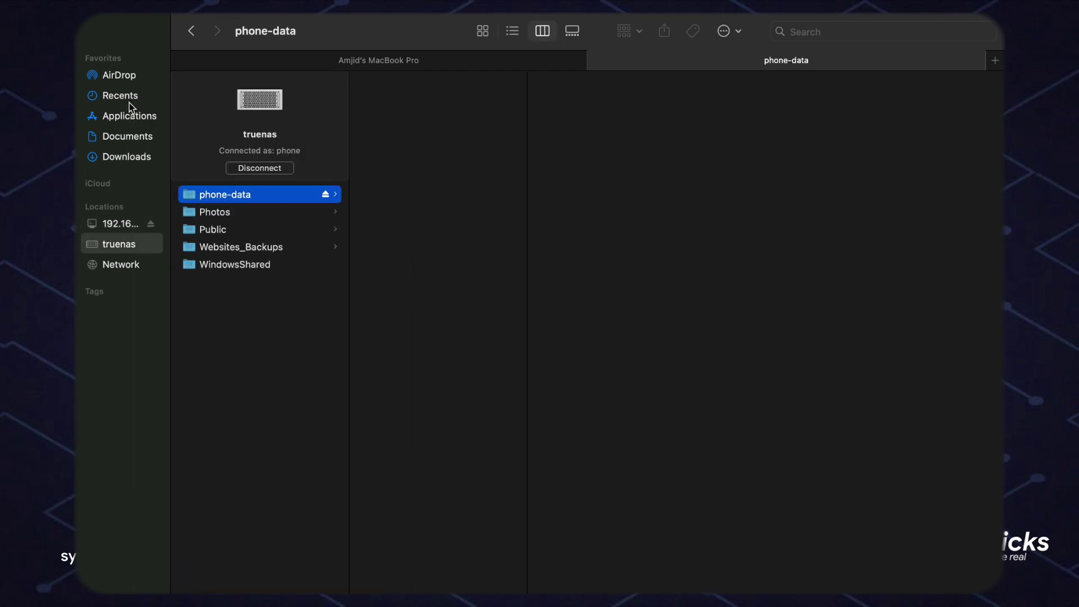
{"action": "left_click", "coordinate": [130, 100]}
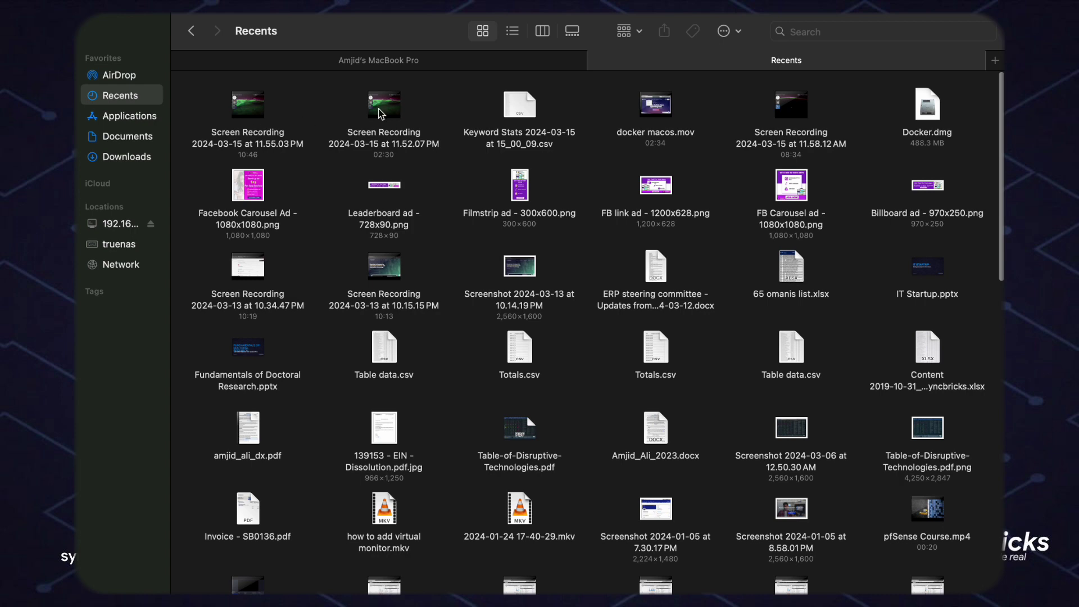
{"action": "right_click", "coordinate": [505, 123]}
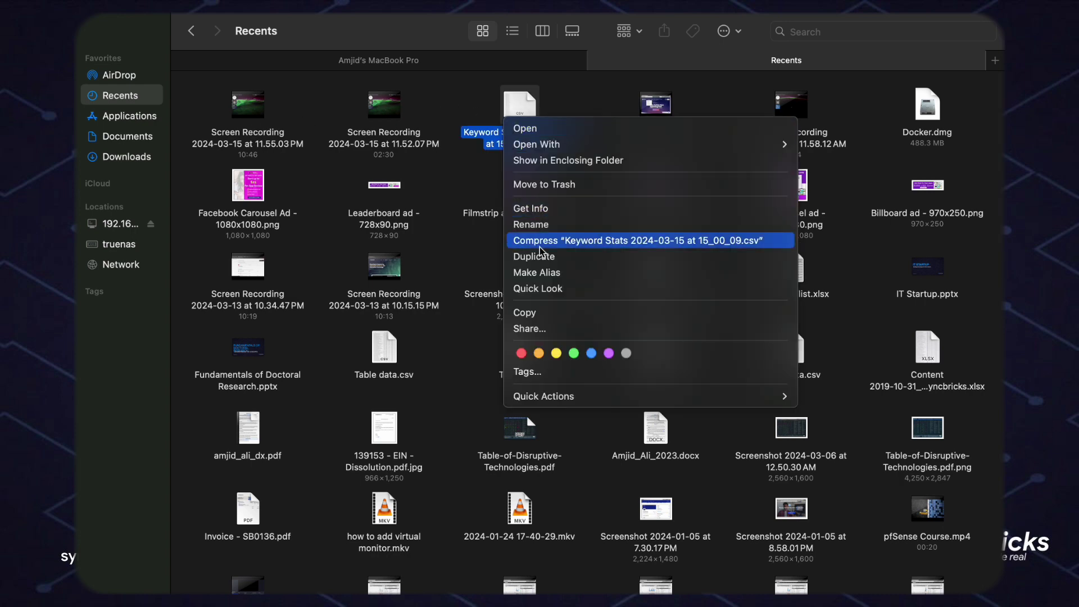
{"action": "left_click", "coordinate": [532, 310]}
Step: Paste the csv into the phone-data share, then switch back to TrueNAS in the browser
{"action": "left_click", "coordinate": [115, 225]}
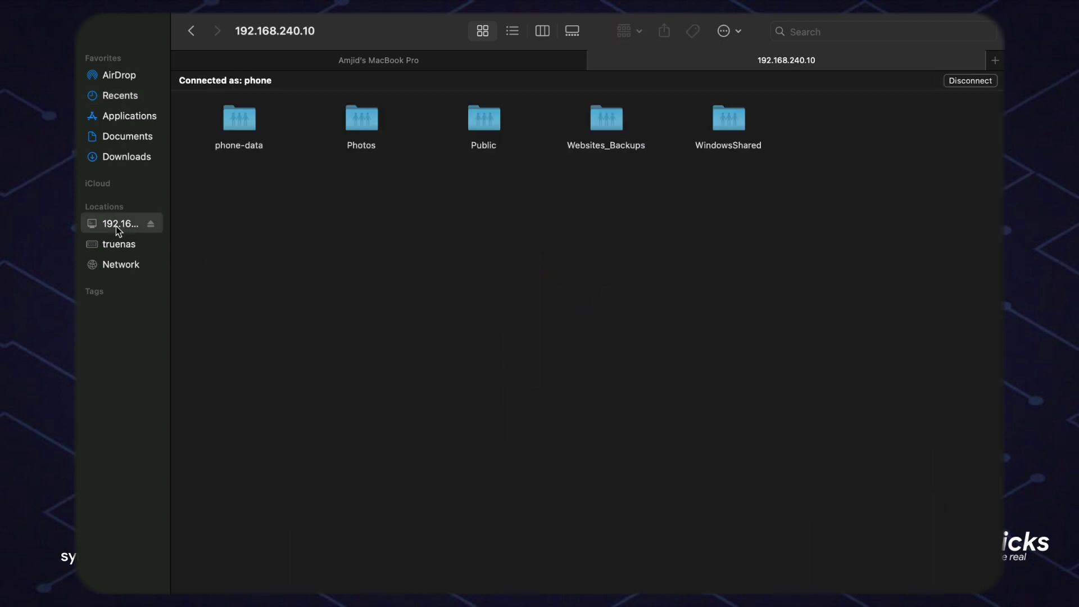
{"action": "double_click", "coordinate": [229, 145]}
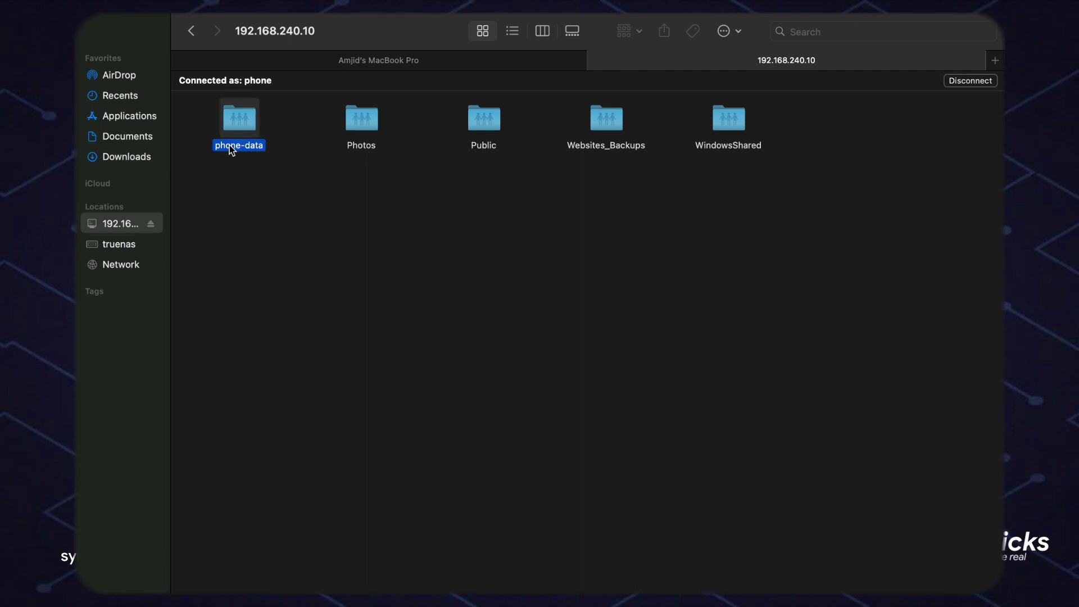
{"action": "right_click", "coordinate": [265, 172]}
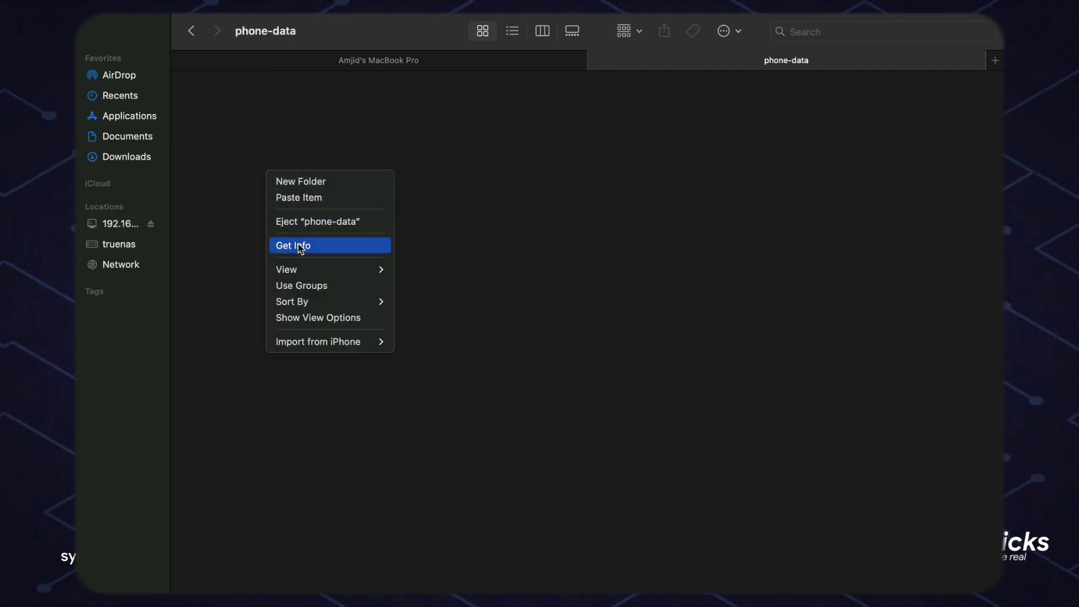
{"action": "left_click", "coordinate": [308, 202]}
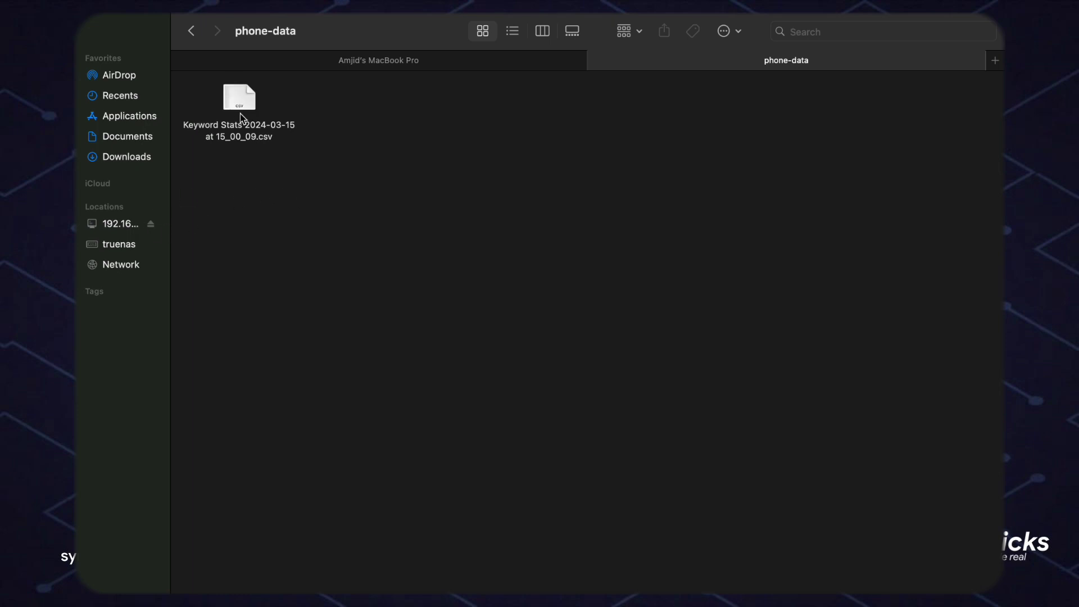
{"action": "left_click", "coordinate": [134, 224]}
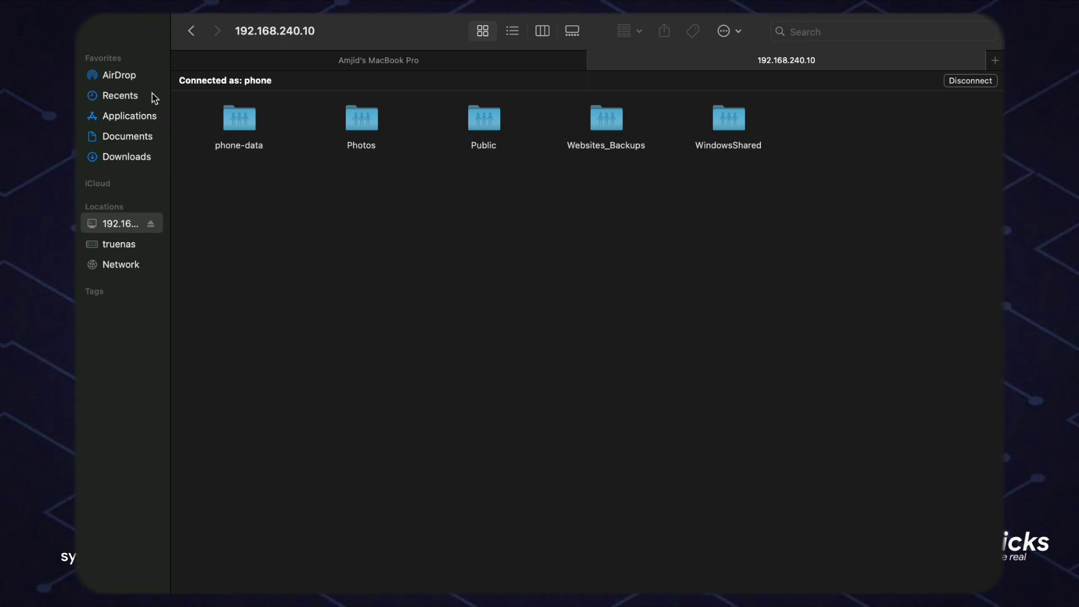
{"action": "key", "text": "ctrl+Right"}
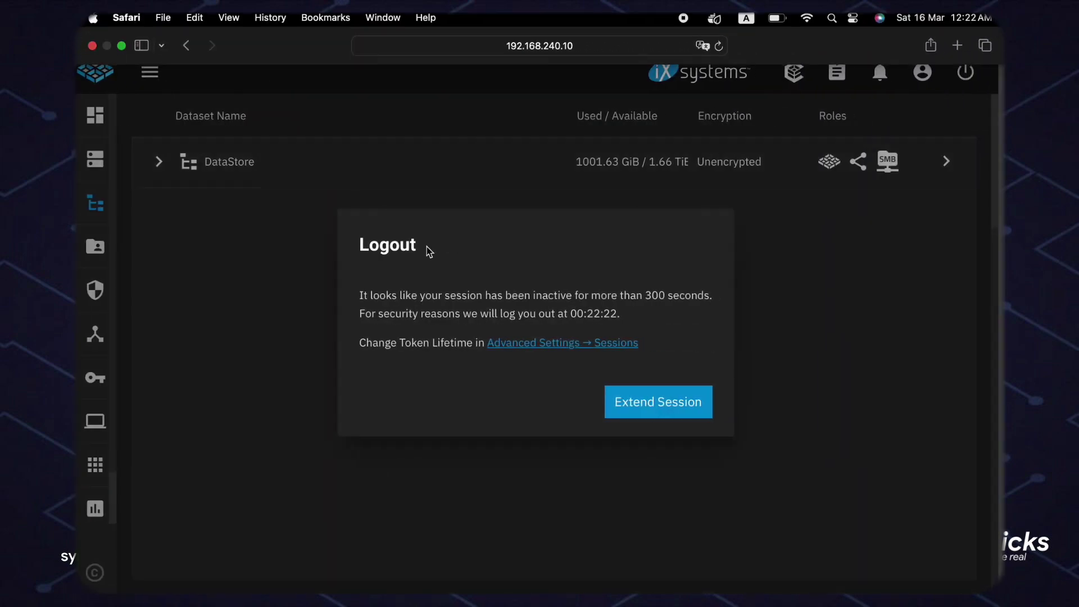